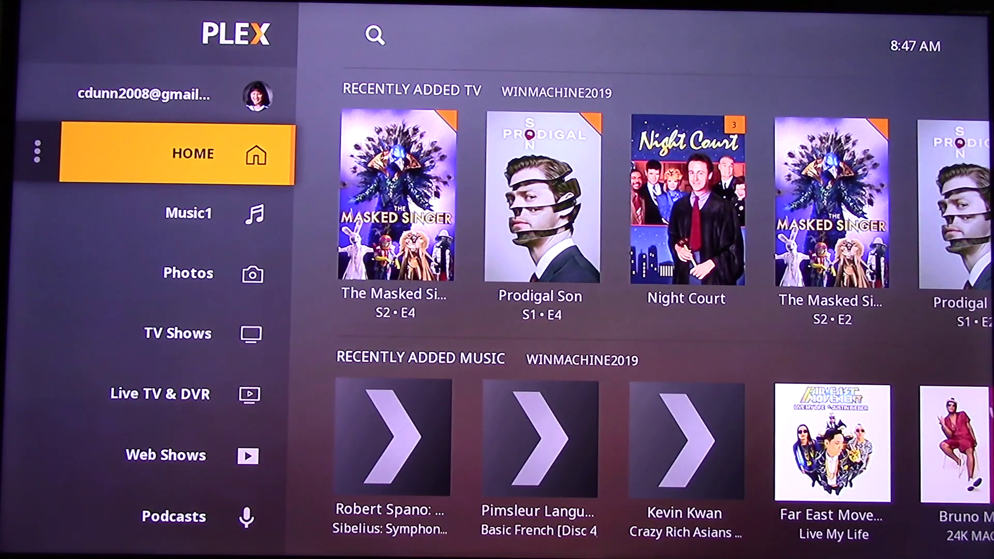
# Open the full list of media sources beyond the pinned libraries and go to the My Cloud Home server.
pyautogui.press('Down')
pyautogui.press('Down')
pyautogui.press('Down')
pyautogui.press('Down')
pyautogui.press('Down')
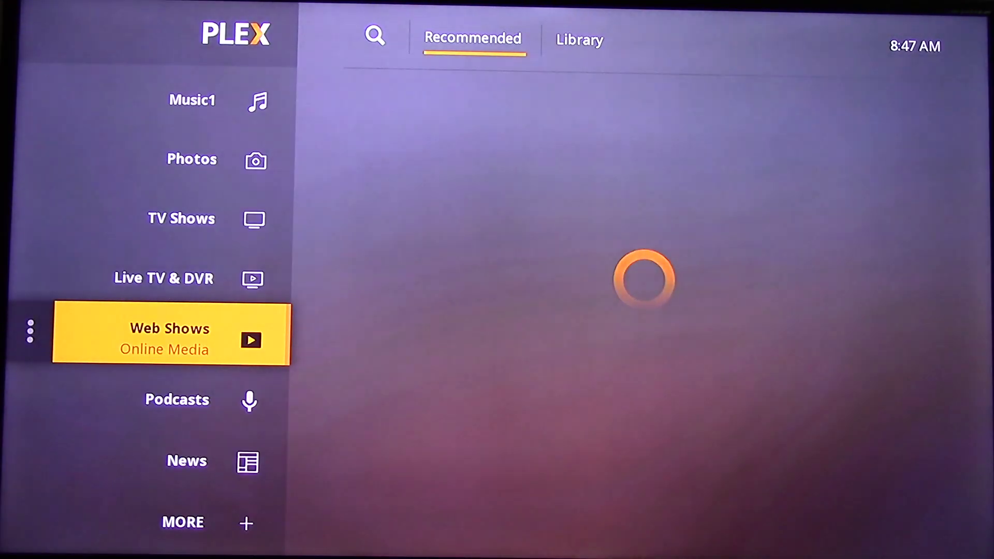
pyautogui.press('Down')
pyautogui.press('Down')
pyautogui.press('Down')
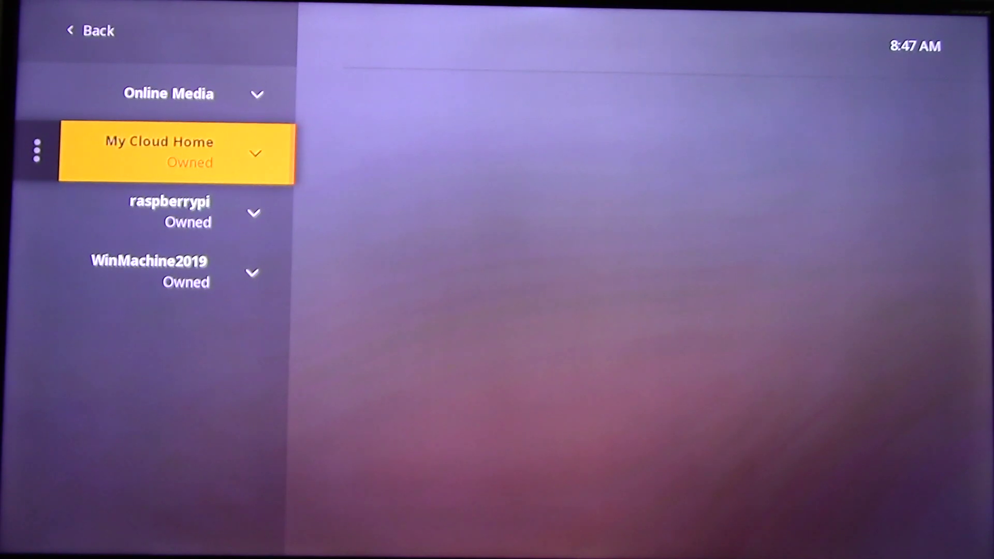
# Expand the My Cloud Home server and view the details of the NotreDame video in Home Videos.
pyautogui.press('Return')
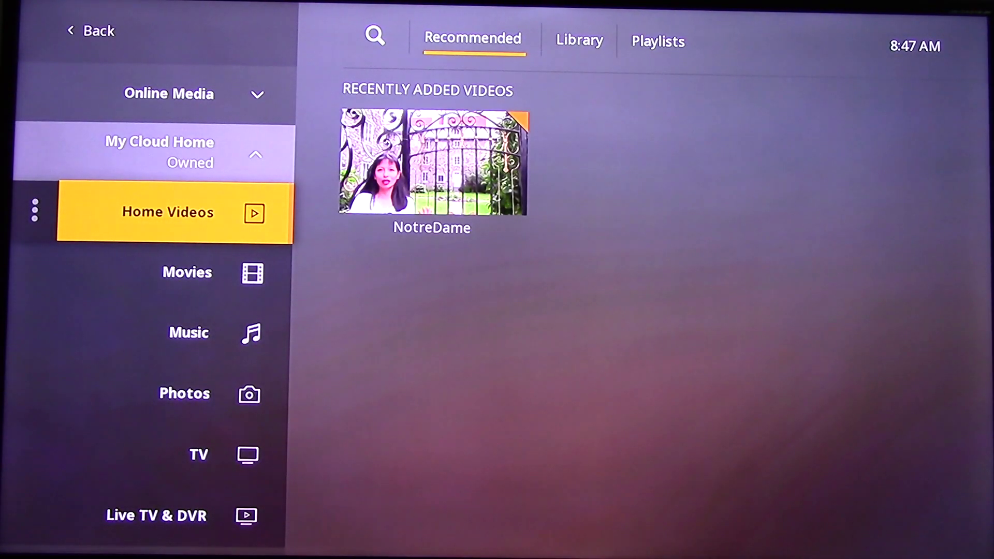
pyautogui.press('Right')
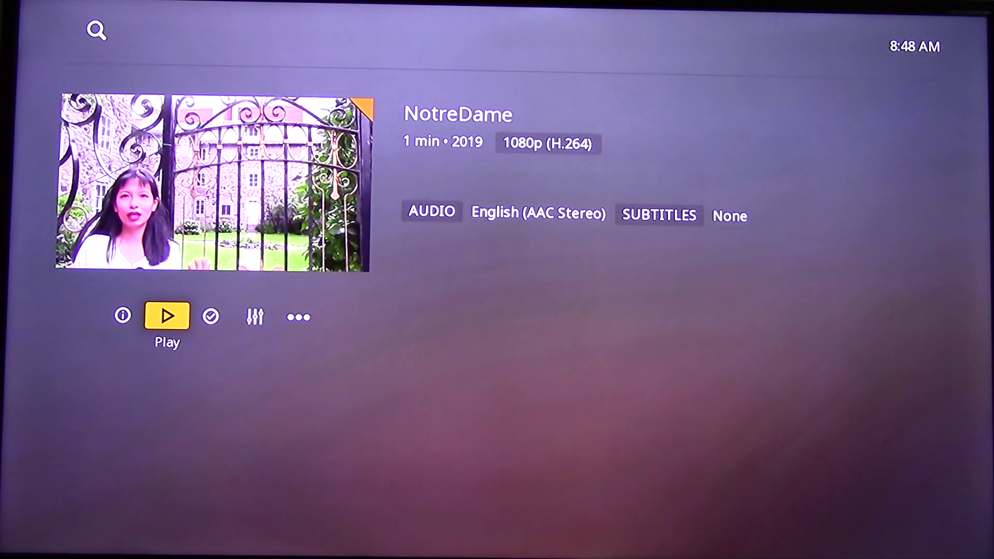
pyautogui.press('Left')
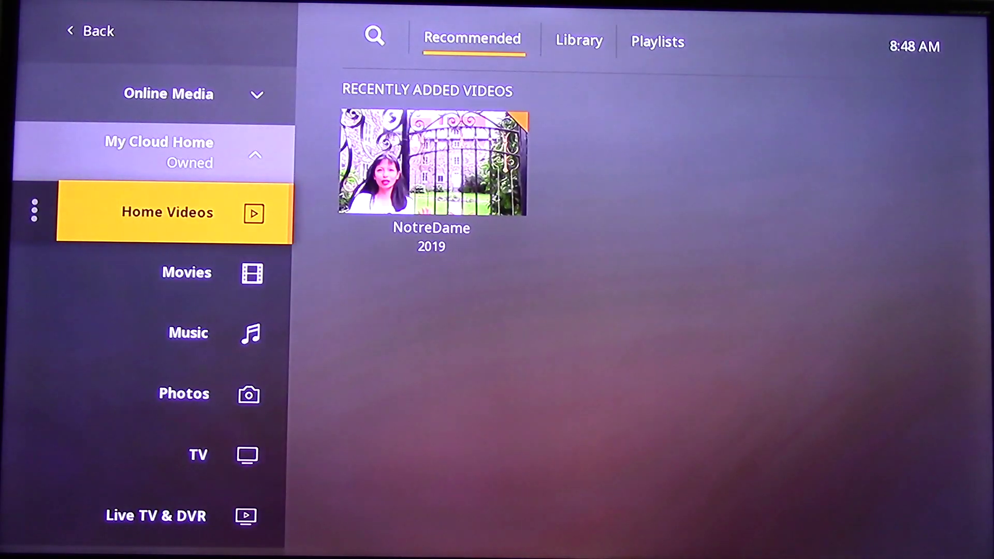
# Browse the recommended content in the My Cloud Home server's Music library, down to the Artists on Tour row.
pyautogui.press('Down')
pyautogui.press('Down')
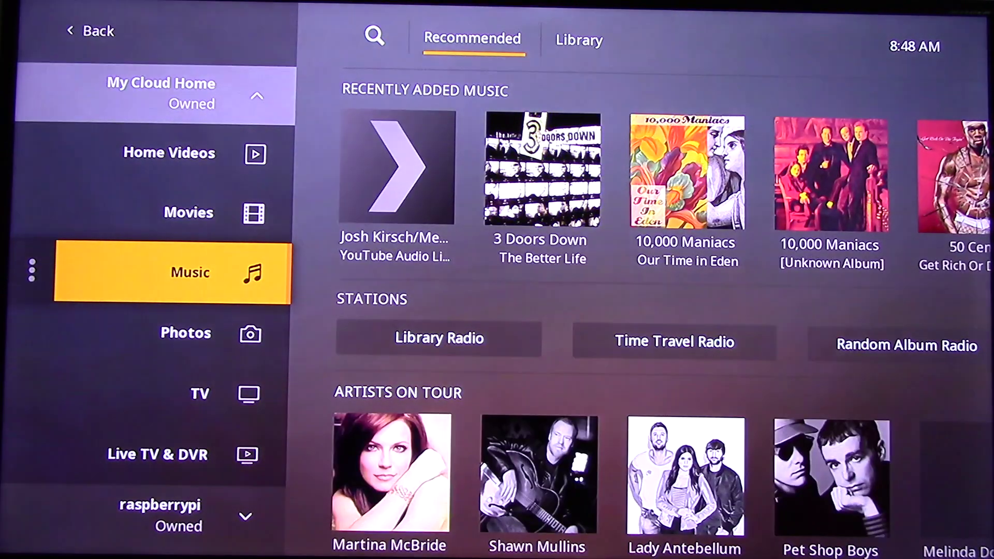
pyautogui.press('Right')
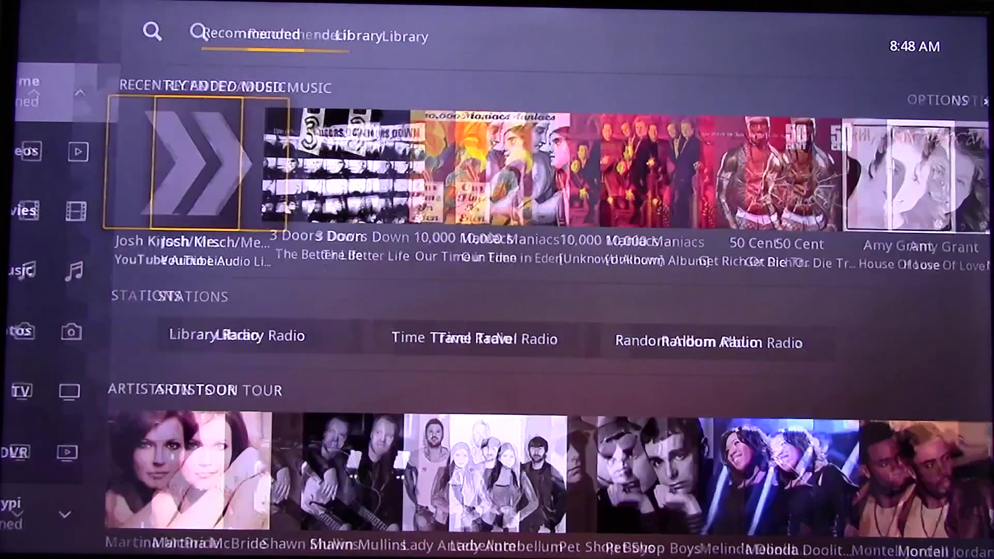
pyautogui.press('Down')
pyautogui.press('Down')
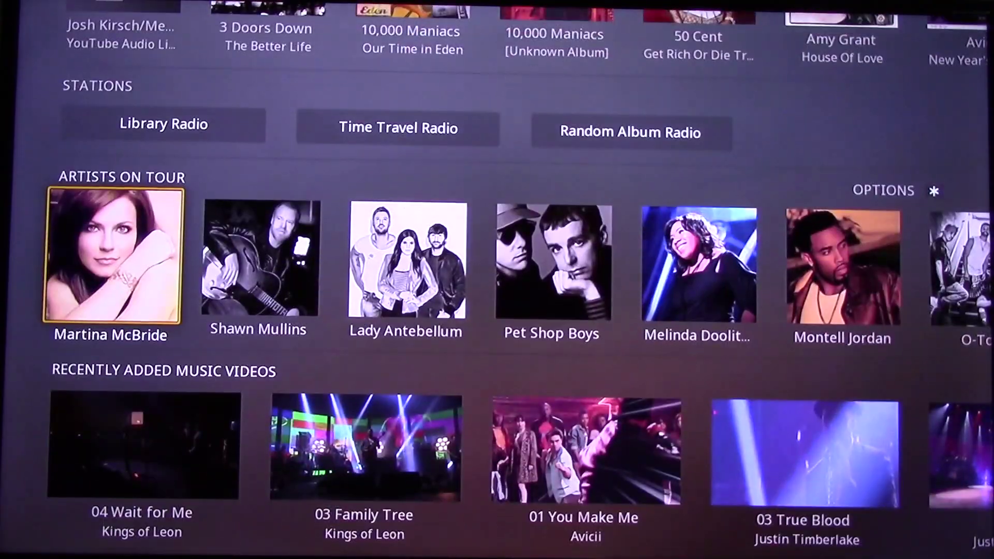
pyautogui.press('Up')
pyautogui.press('Up')
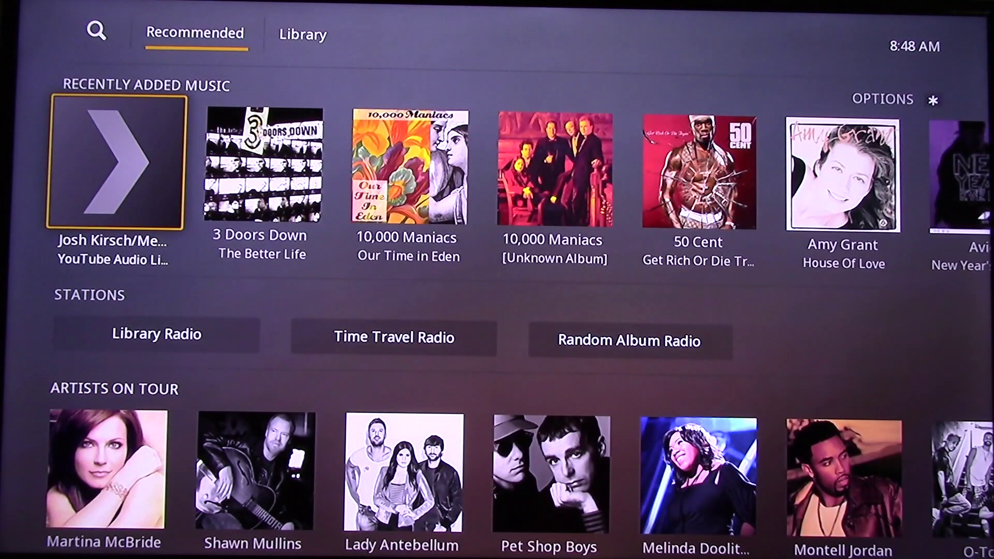
# Play the Morning Stroll track from the YouTube Audio Library album and return to the album page.
pyautogui.press('Return')
pyautogui.press('Return')
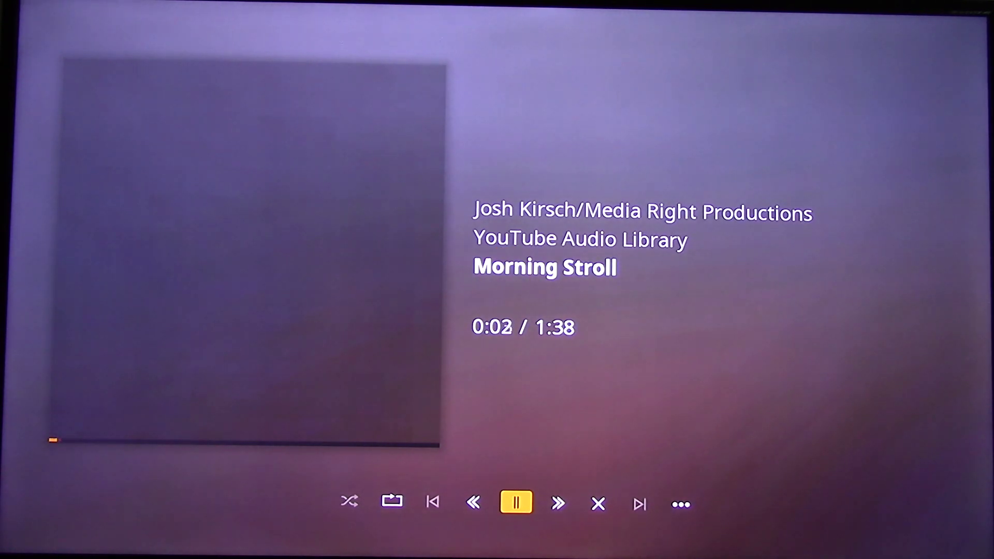
pyautogui.press('Escape')
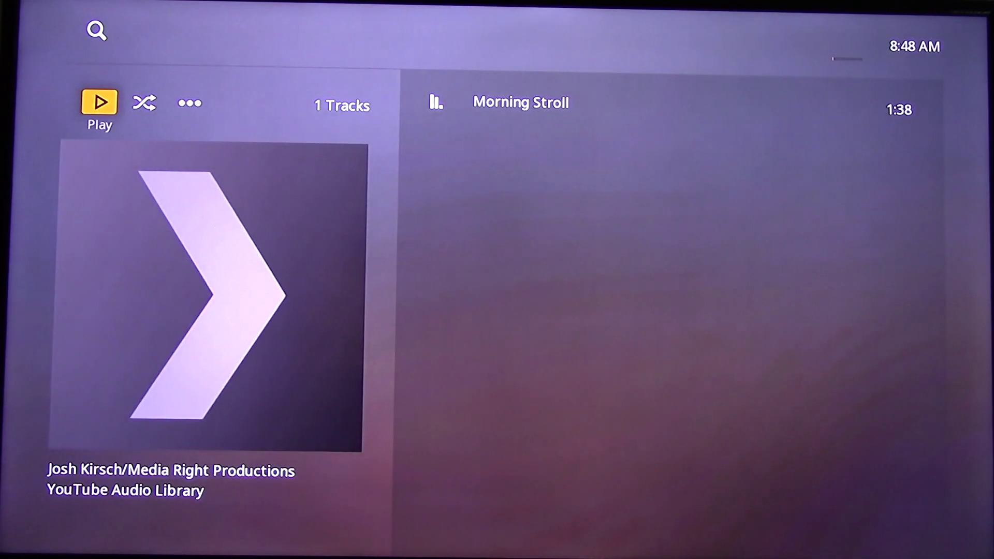
# View the 3 Doors Down album The Better Life from the recently added music and leave it again.
pyautogui.press('Escape')
pyautogui.press('Right')
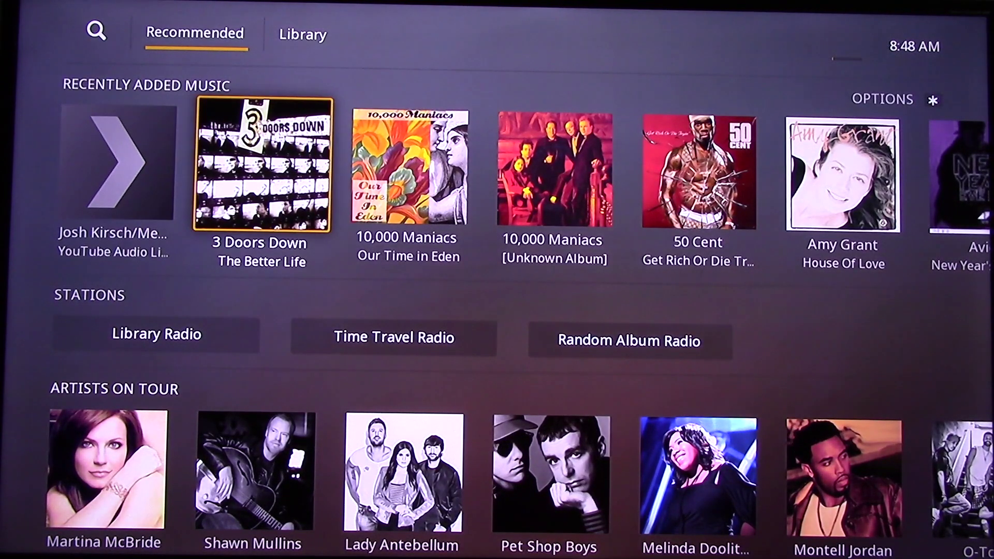
pyautogui.press('Return')
pyautogui.press('Escape')
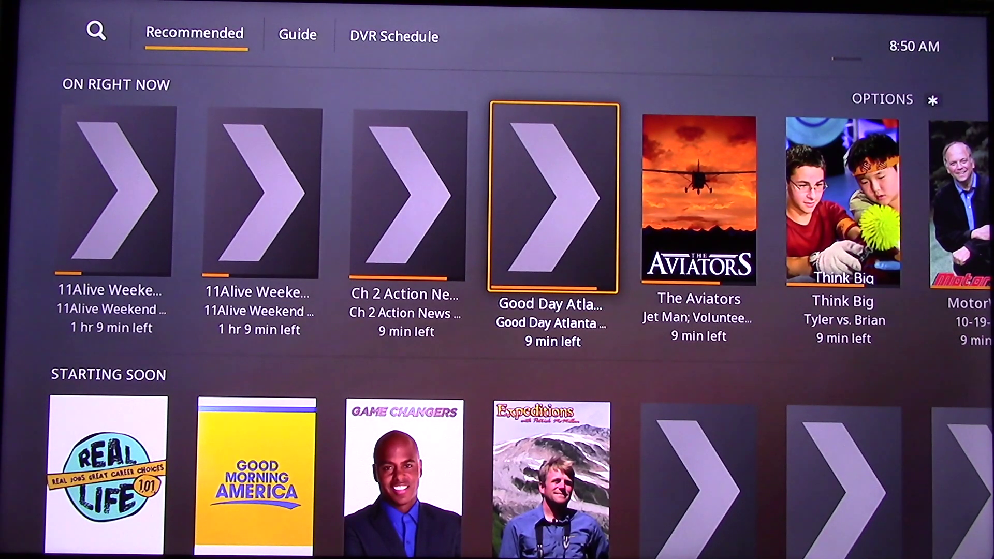
# Open the live Good Day Atlanta broadcast and go back up through the My Cloud Home server's libraries.
pyautogui.press('Return')
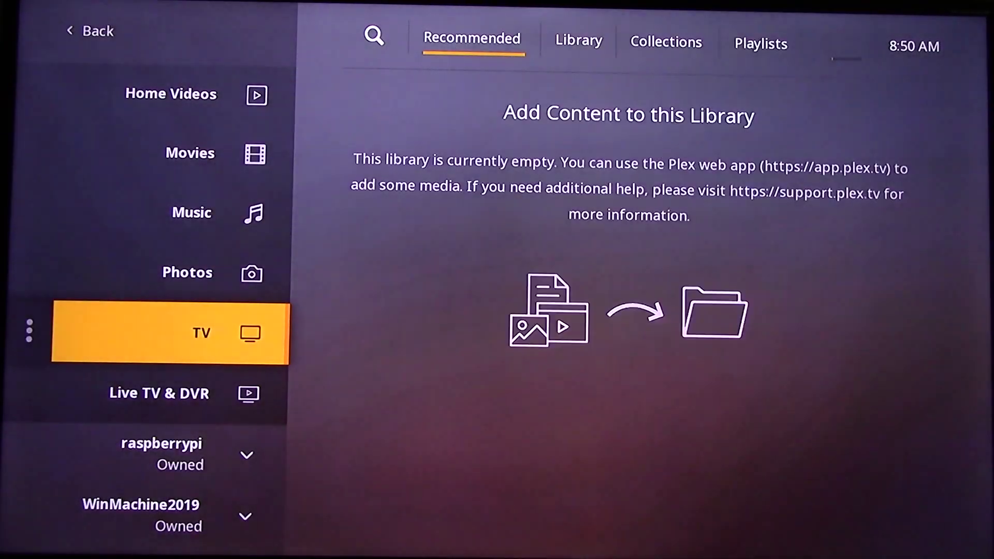
pyautogui.press('Up')
pyautogui.press('Up')
pyautogui.press('Up')
pyautogui.press('Up')
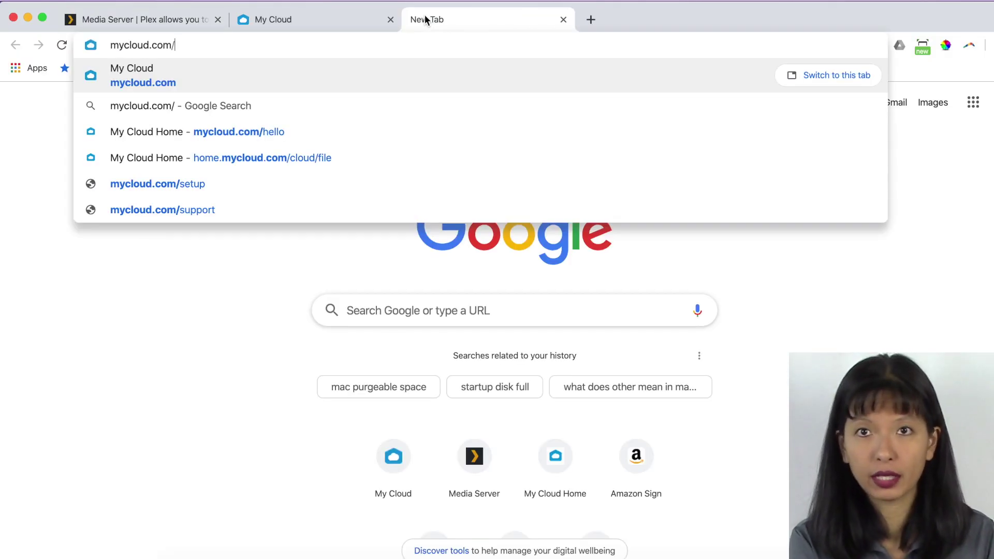
# Switch to the browser, load mycloud.com/hello and refresh the My Cloud Home Files & folders page.
pyautogui.write('hello')
pyautogui.press('Return')
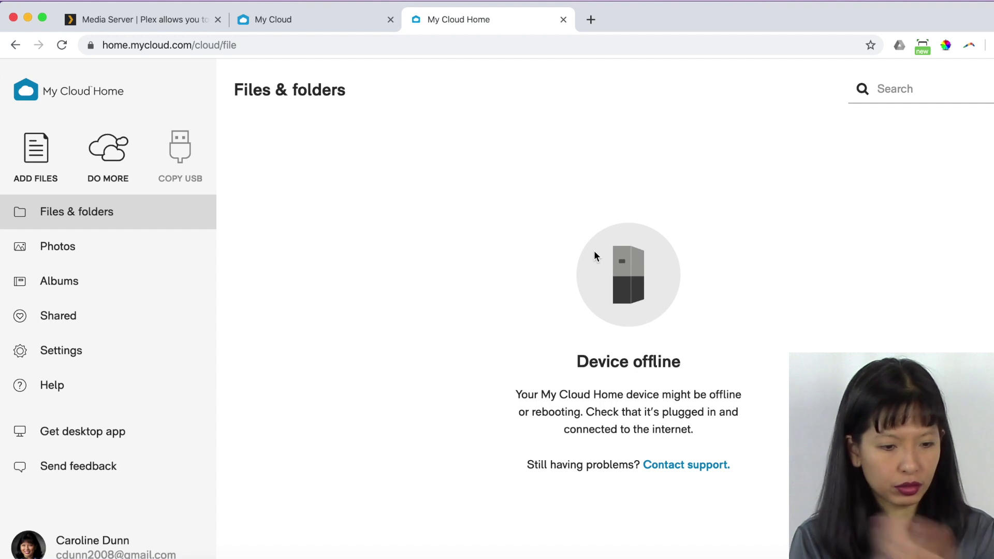
pyautogui.click(61, 50)
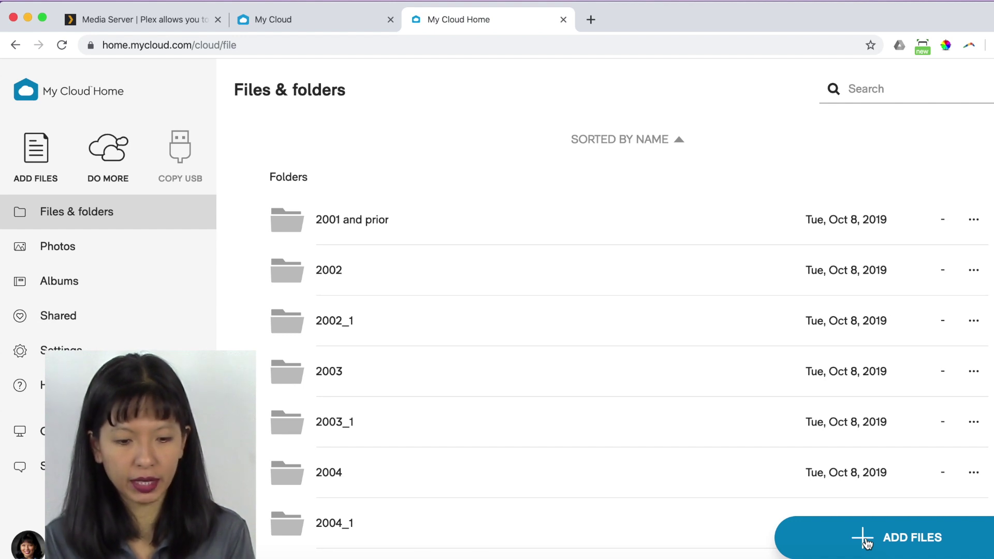
# Upload Morning Stroll.mp3 from the YouTube Audio Library folder to My Cloud Home.
pyautogui.click(866, 541)
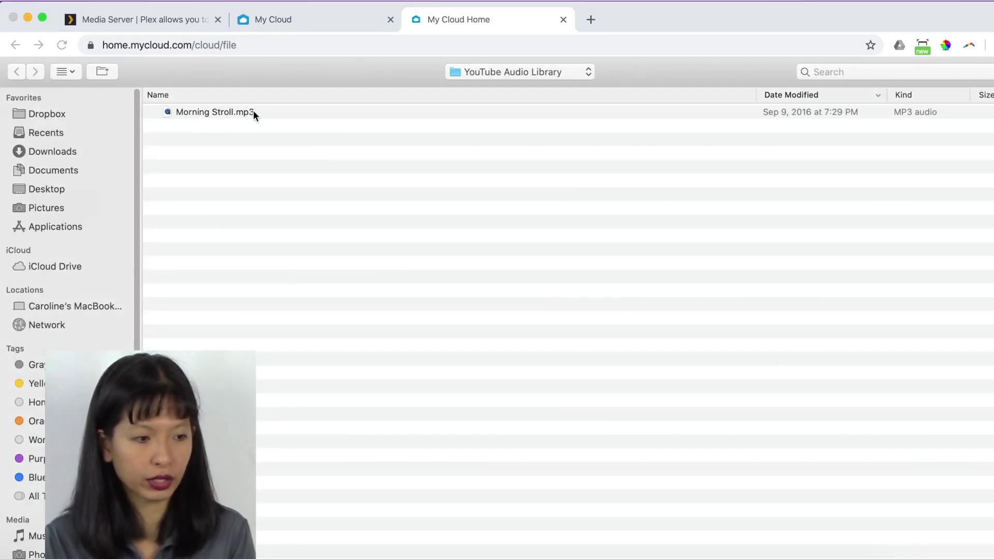
pyautogui.click(253, 112)
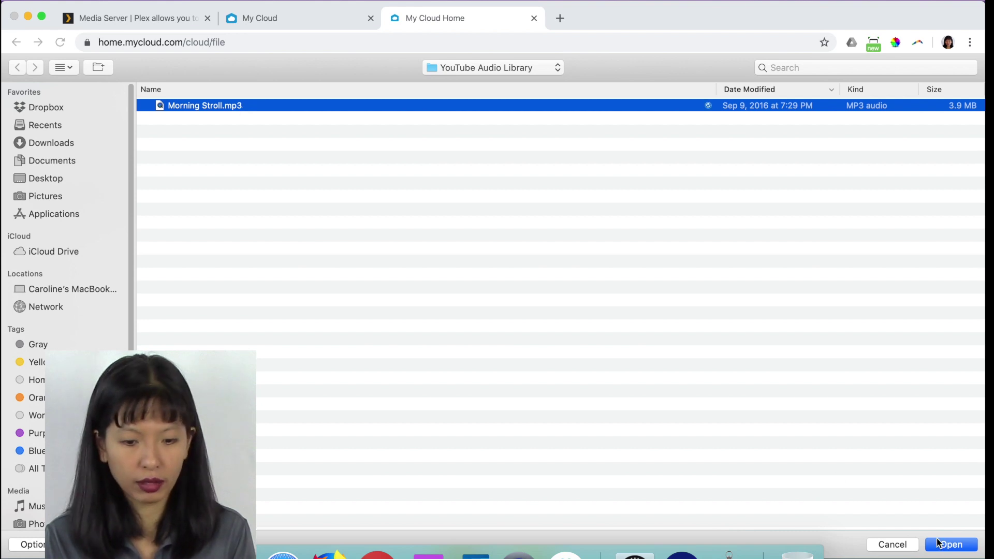
pyautogui.click(951, 544)
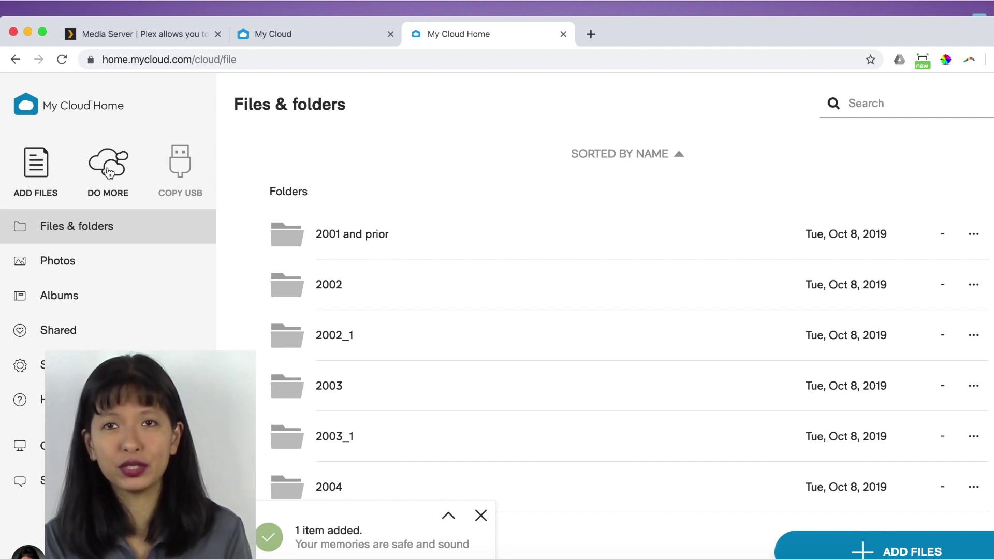
# Enable the Plex service among the additional services for My Cloud Home.
pyautogui.click(109, 173)
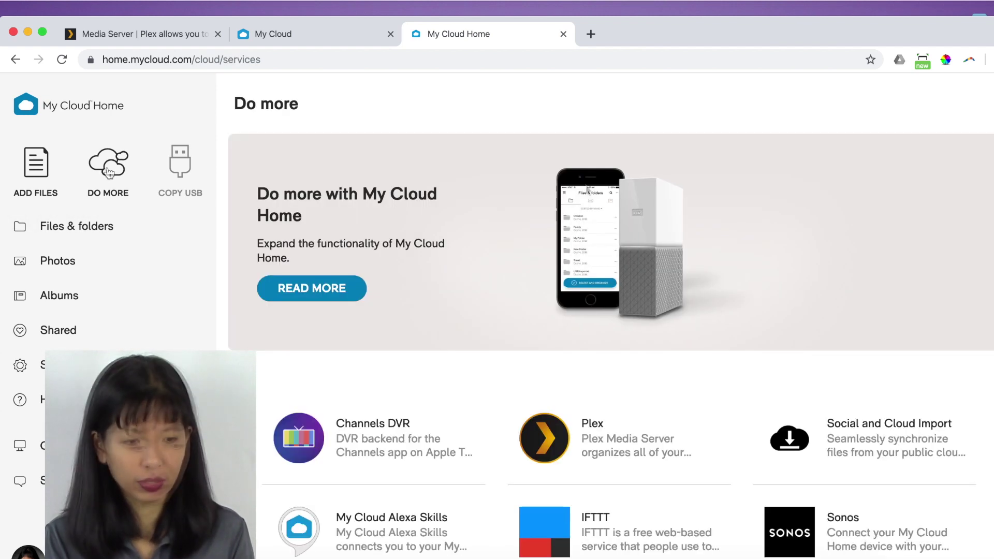
pyautogui.click(564, 438)
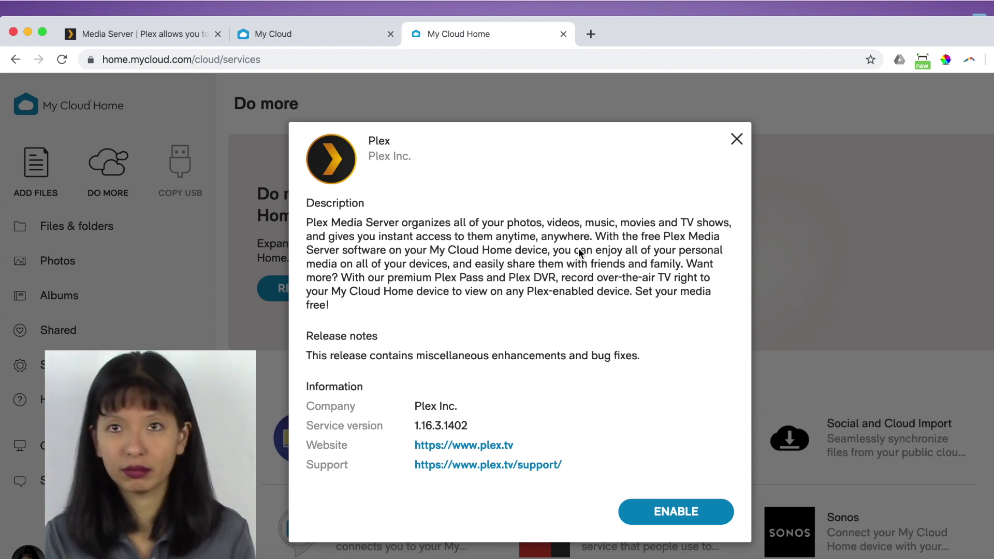
pyautogui.click(676, 510)
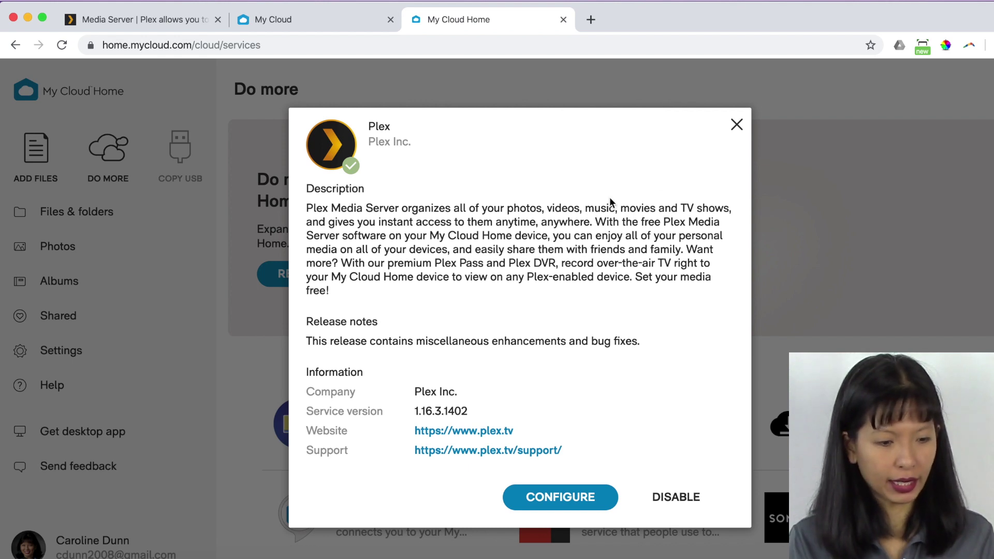
# Start configuring the Plex service, accept the usage introduction and sign in with the existing Plex account.
pyautogui.click(569, 499)
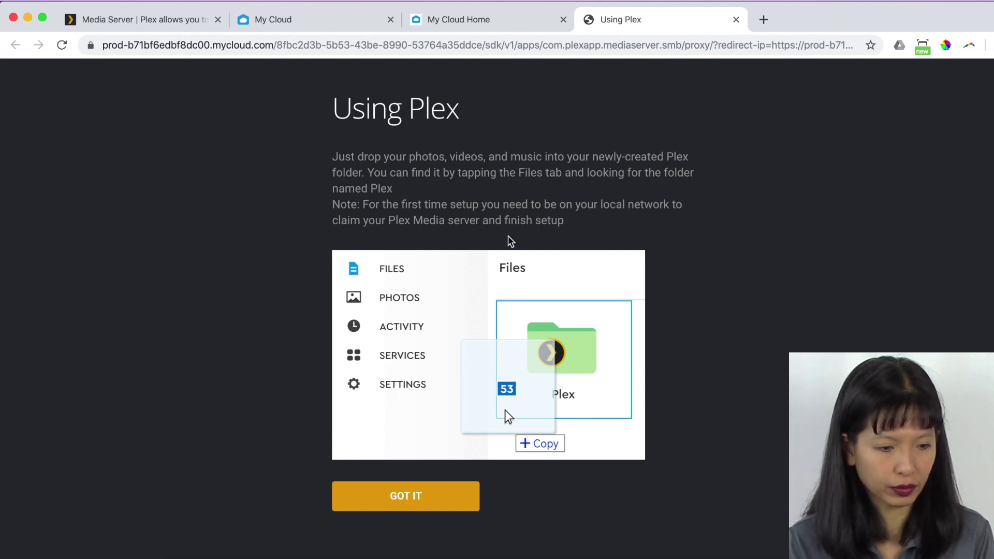
pyautogui.click(415, 495)
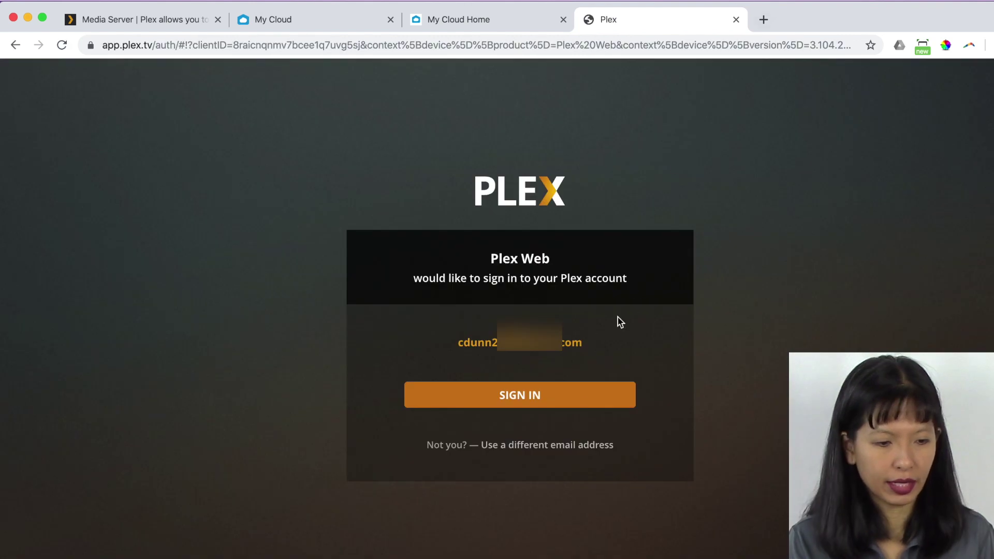
pyautogui.click(529, 388)
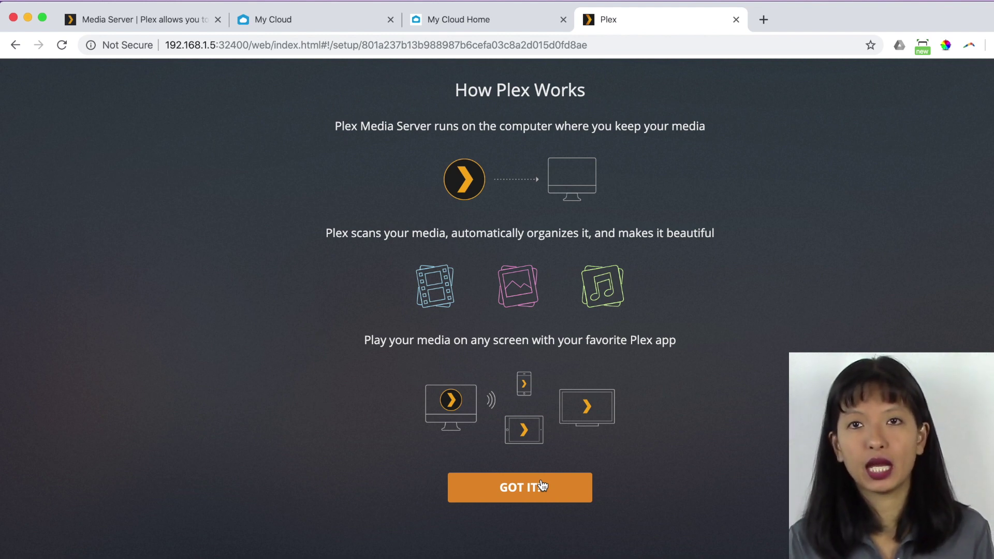
# Go through the Plex server setup with the name My Cloud Home, access outside the home allowed and the default libraries.
pyautogui.click(542, 486)
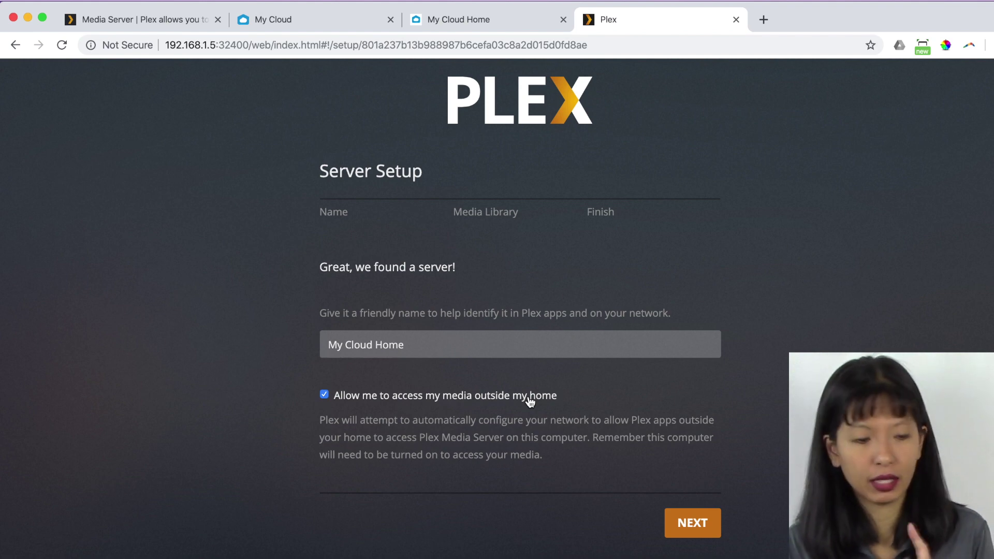
pyautogui.click(693, 525)
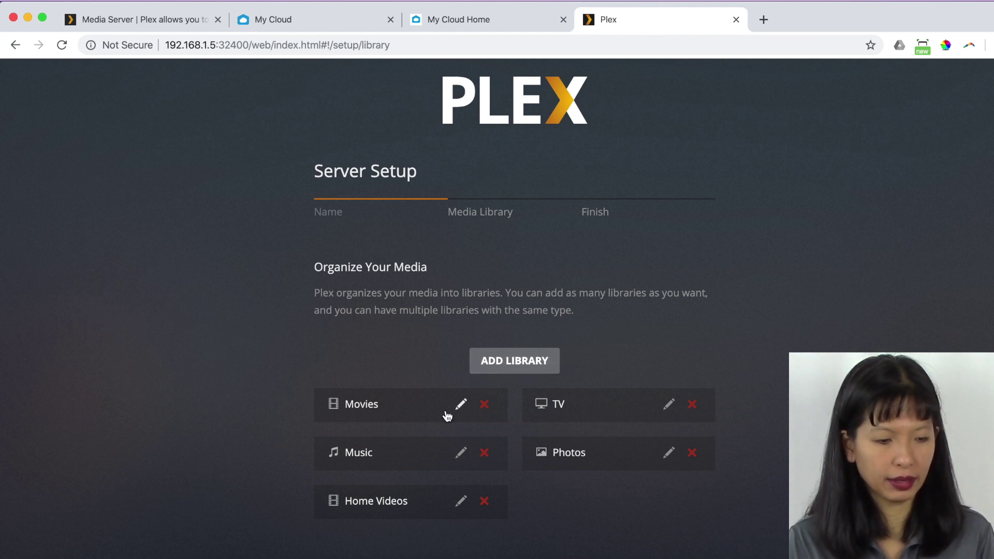
pyautogui.scroll(-2, 447, 416)
pyautogui.click(697, 542)
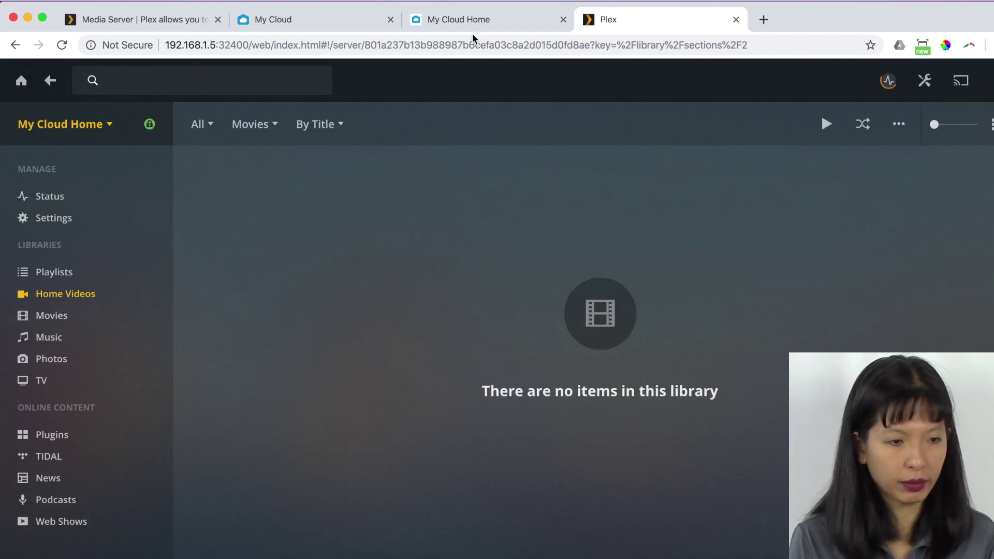
# Return to My Cloud Home's Files & folders, dismiss the upload notice and find the Music and Plex folders.
pyautogui.click(474, 24)
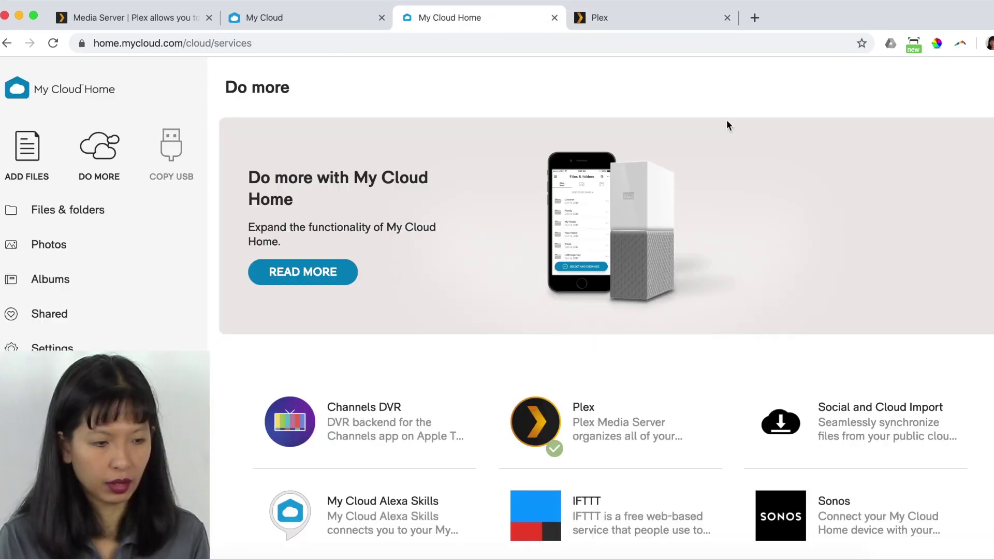
pyautogui.click(88, 216)
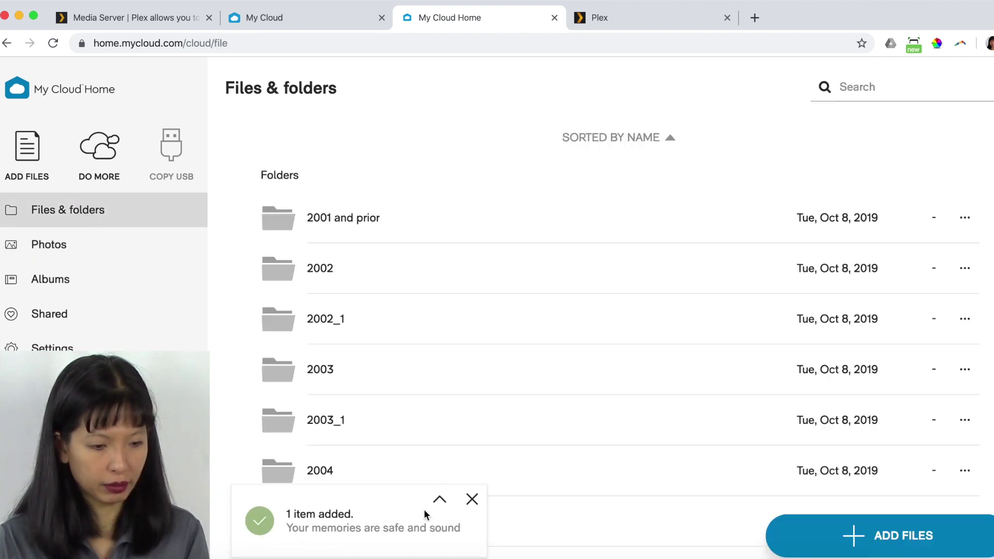
pyautogui.click(472, 500)
pyautogui.scroll(-20, 355, 435)
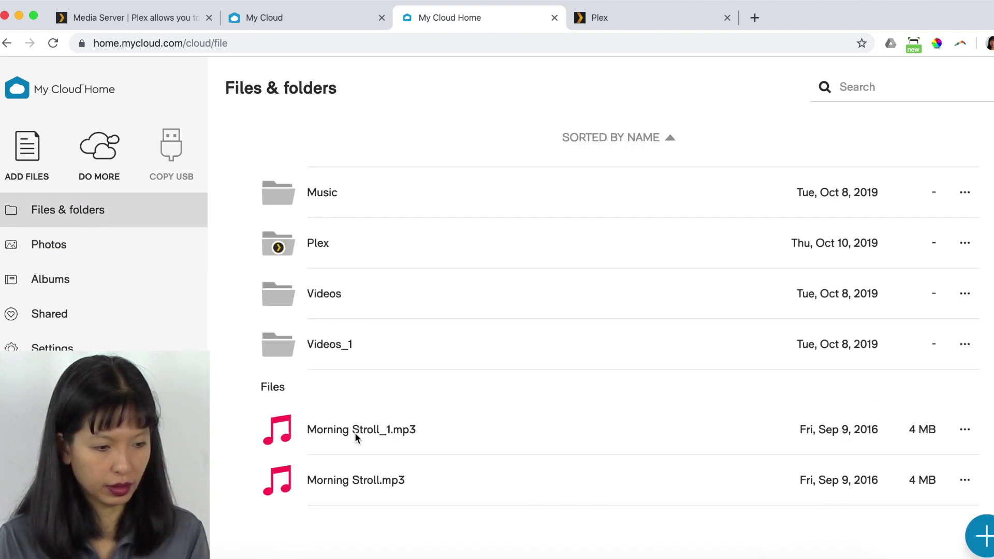
# Move the Music folder from Files & folders into the Shared Music folder inside Plex.
pyautogui.click(367, 263)
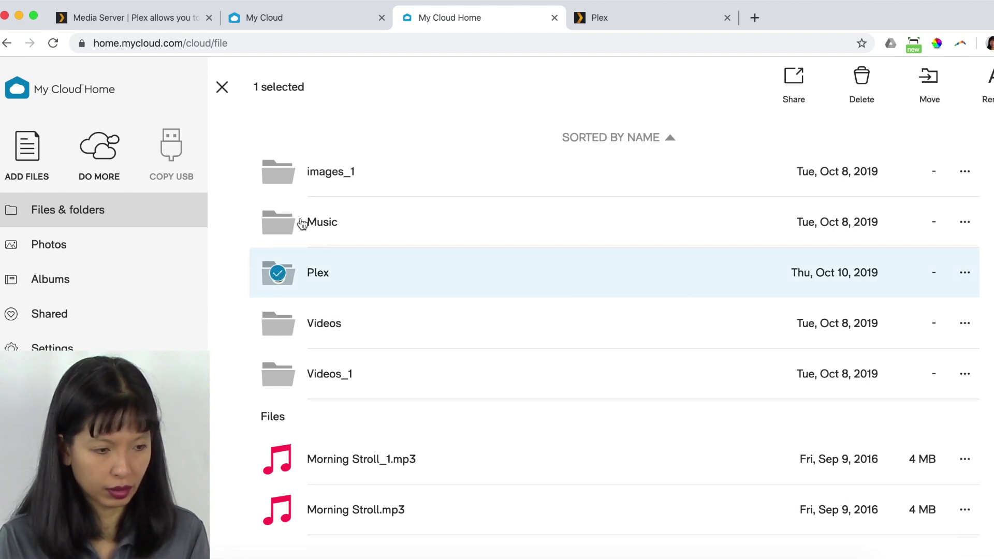
pyautogui.click(965, 272)
pyautogui.moveTo(910, 278)
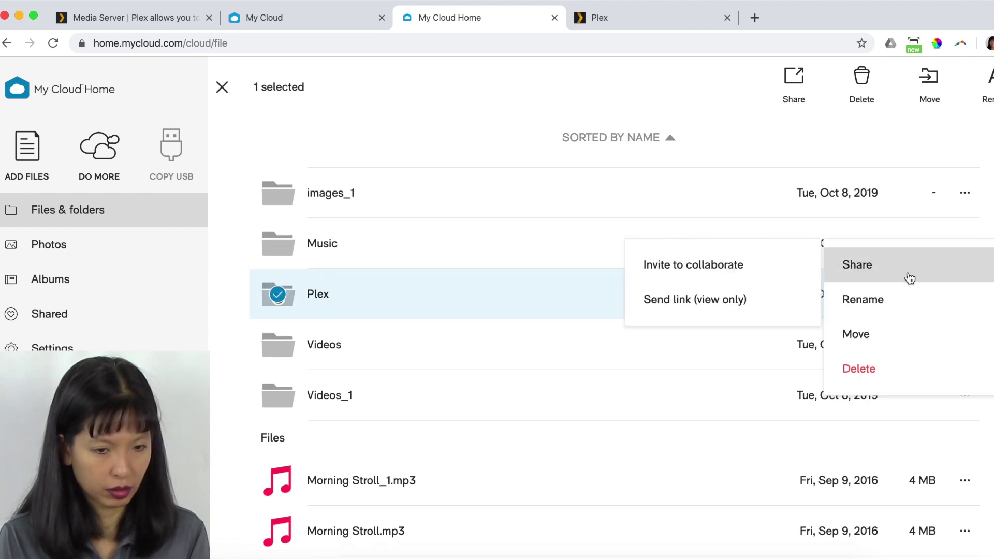
pyautogui.click(881, 340)
pyautogui.scroll(-15, 538, 275)
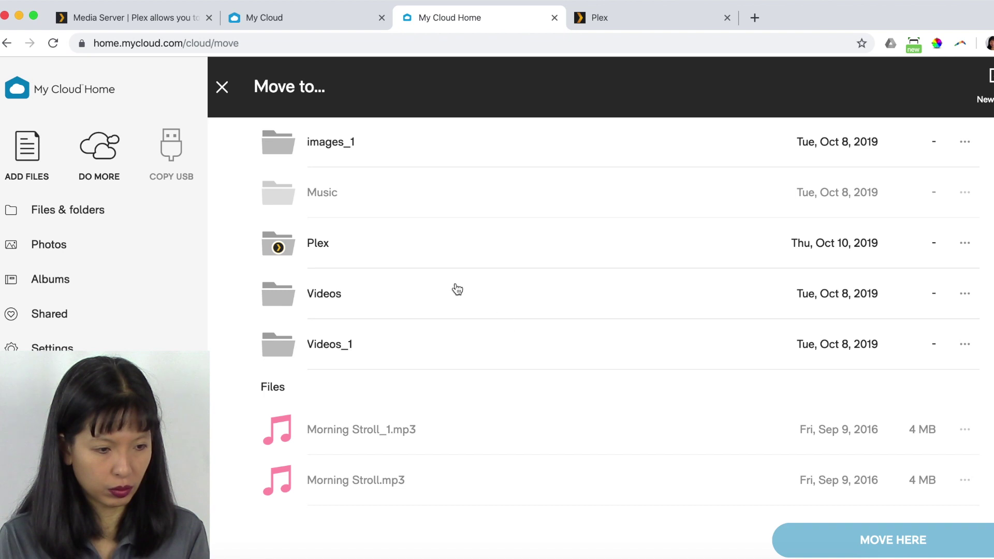
pyautogui.click(339, 250)
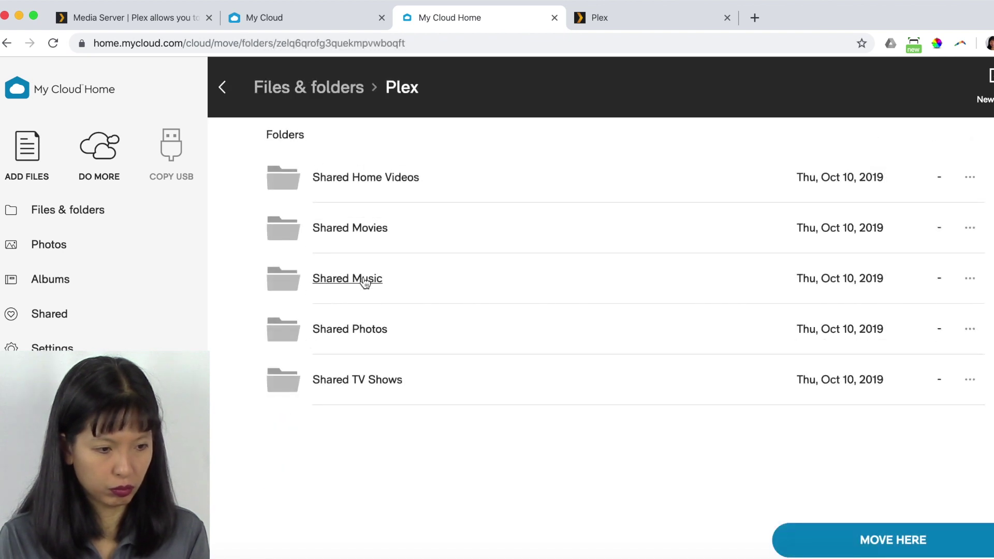
pyautogui.click(365, 280)
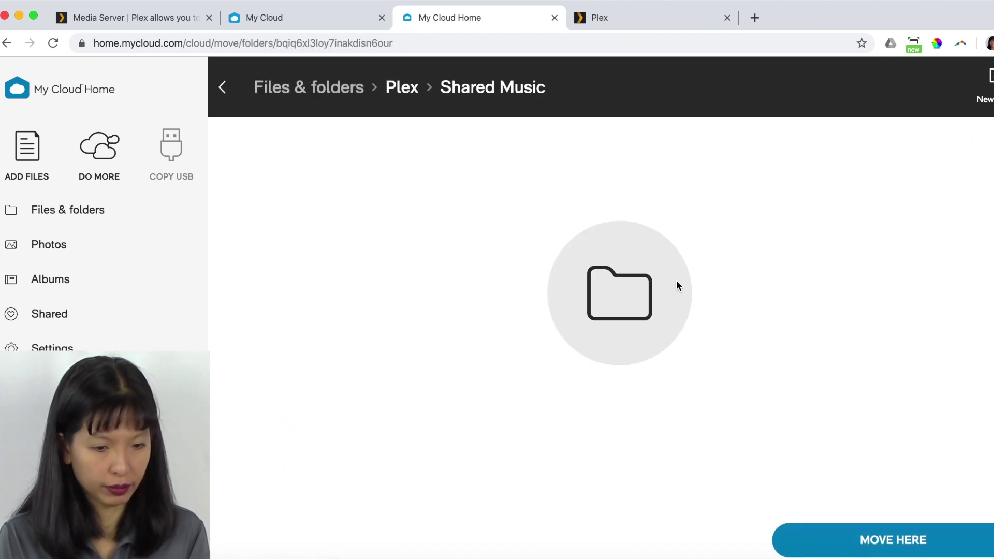
pyautogui.click(905, 538)
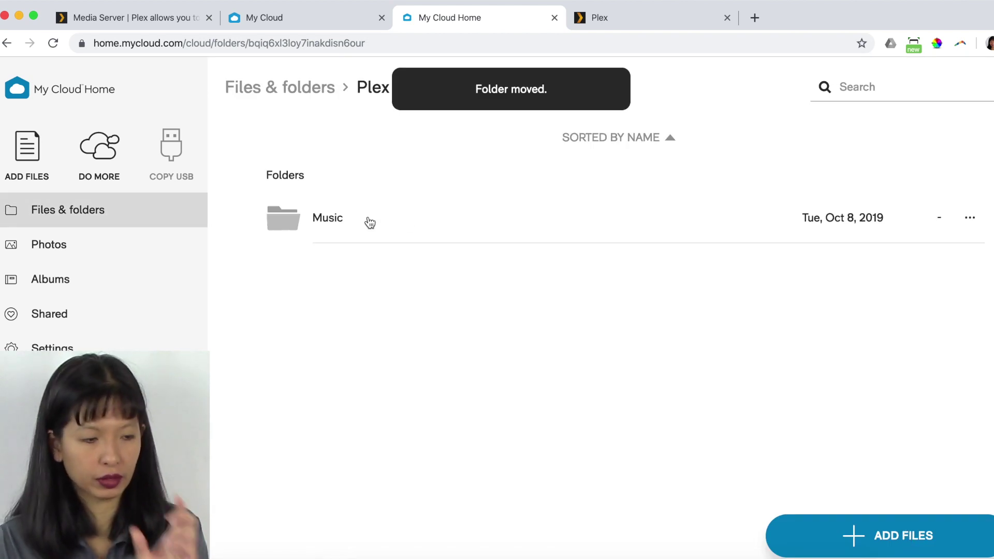
# Return to Files & folders, examine the eps subfolder of the images folder, and go back to the folder list.
pyautogui.click(78, 224)
pyautogui.scroll(-10, 362, 249)
pyautogui.click(333, 257)
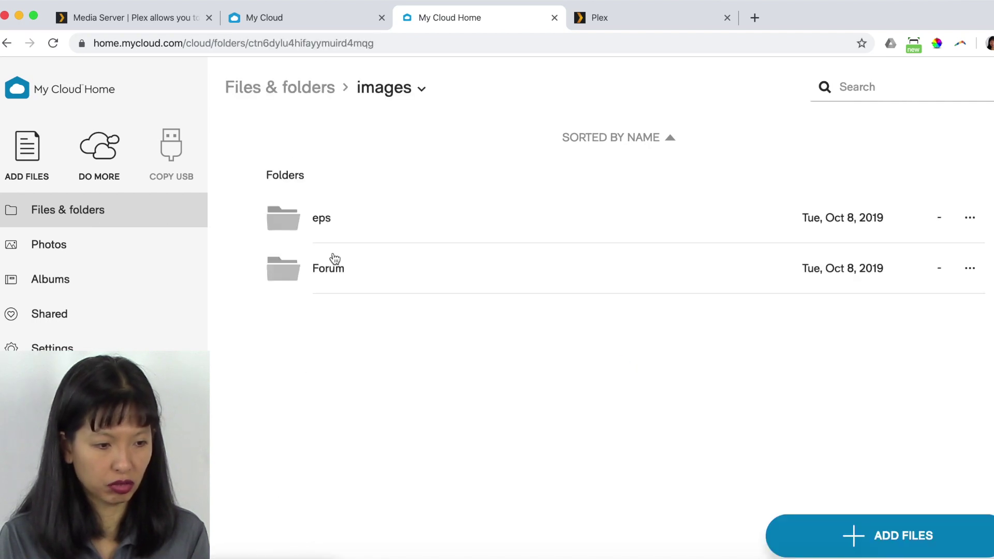
pyautogui.click(321, 220)
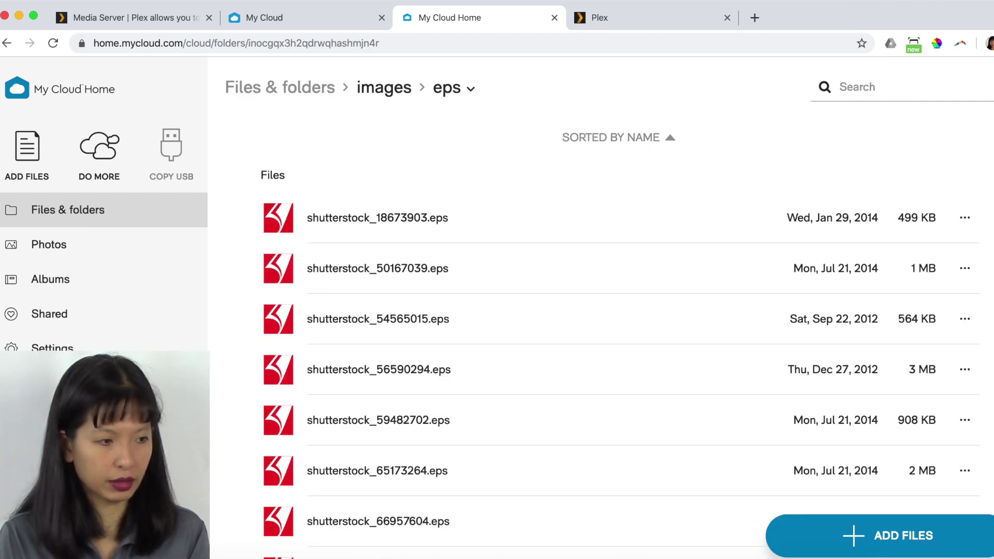
pyautogui.click(6, 43)
pyautogui.click(7, 43)
# Move the images folder from Files & folders into the Shared Photos folder inside Plex.
pyautogui.scroll(1, 336, 224)
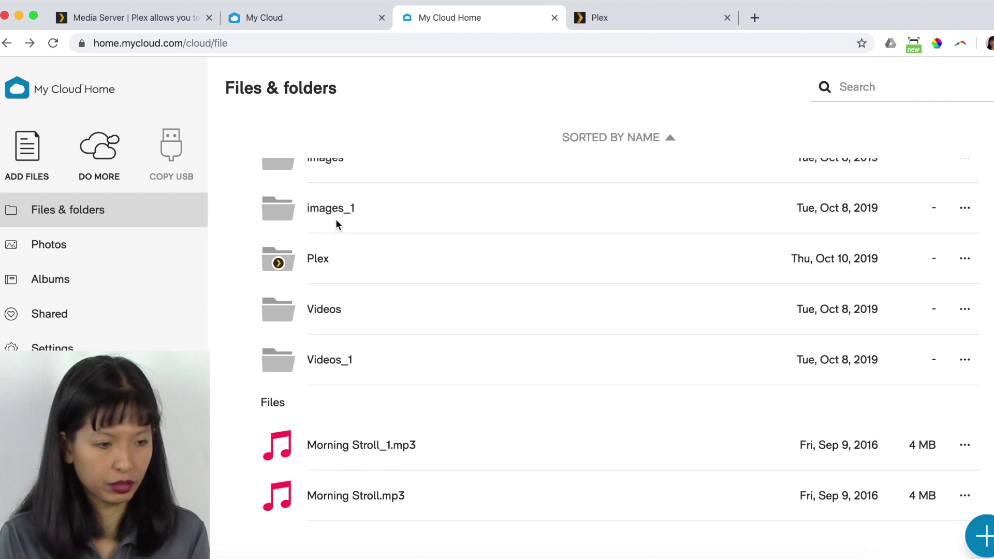
pyautogui.scroll(1, 312, 191)
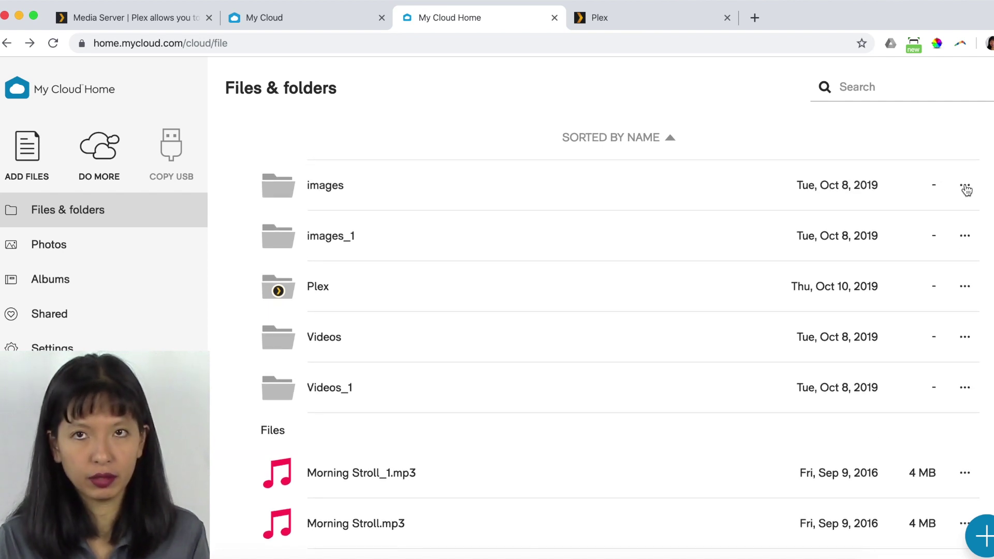
pyautogui.click(965, 186)
pyautogui.click(866, 284)
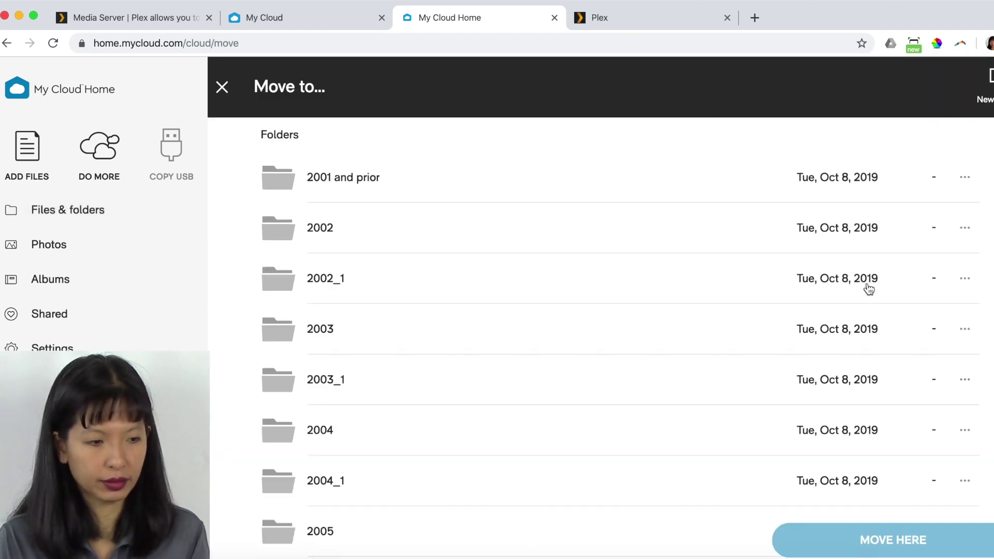
pyautogui.scroll(-20, 533, 365)
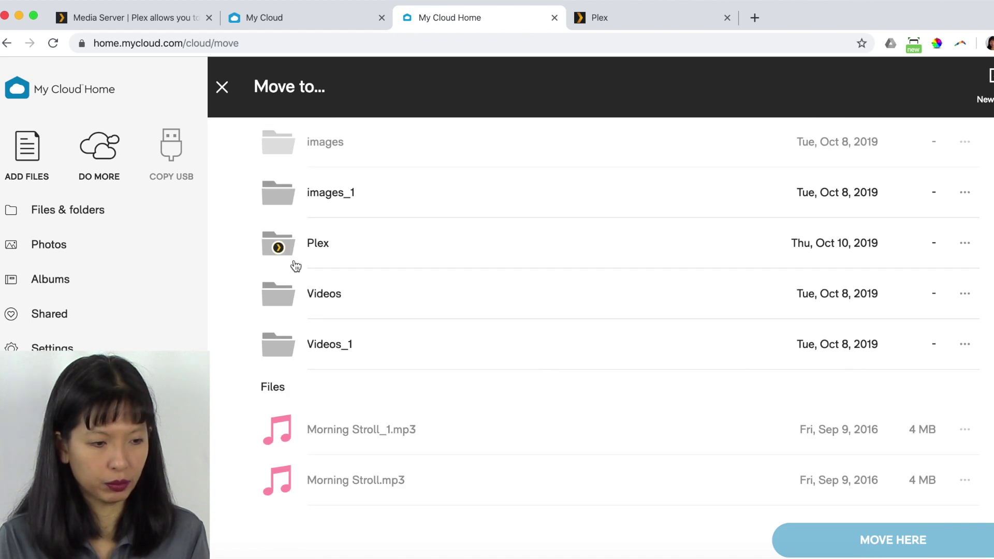
pyautogui.click(310, 245)
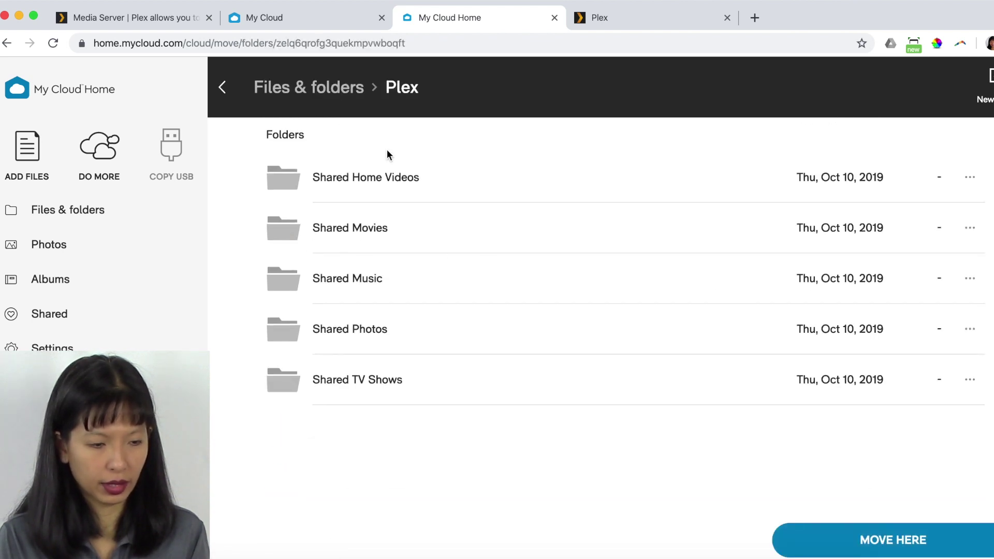
pyautogui.click(366, 331)
pyautogui.click(878, 539)
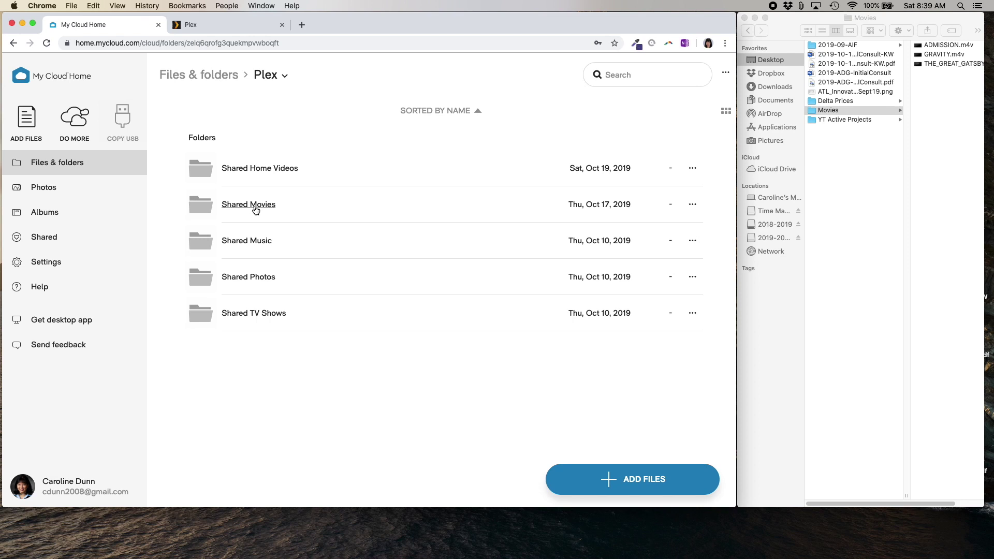
# Upload the THE_GREAT_GATSBY movie from the computer's Movies folder to Plex's Shared Movies, and view the Shared Home Videos folder.
pyautogui.click(255, 207)
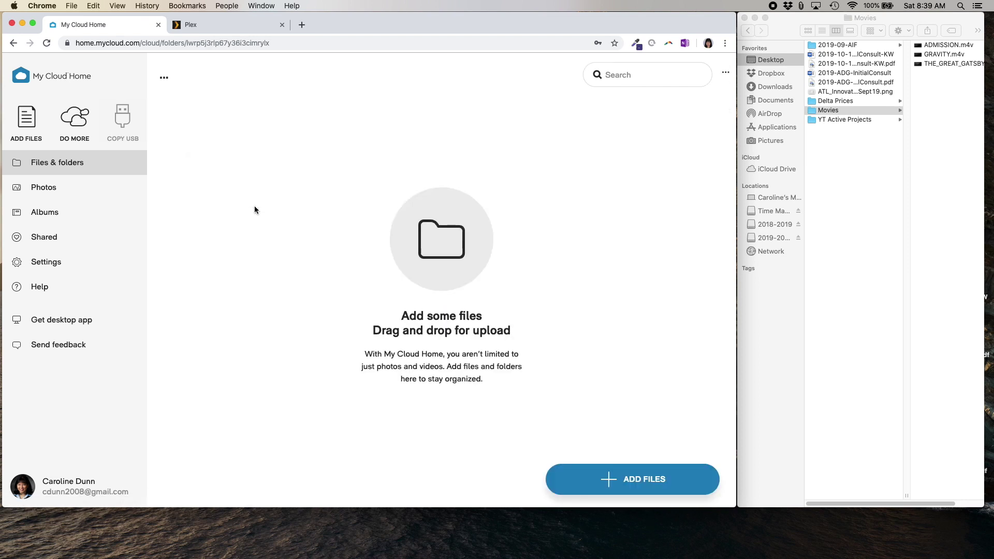
pyautogui.moveTo(952, 63); pyautogui.dragTo(419, 253)
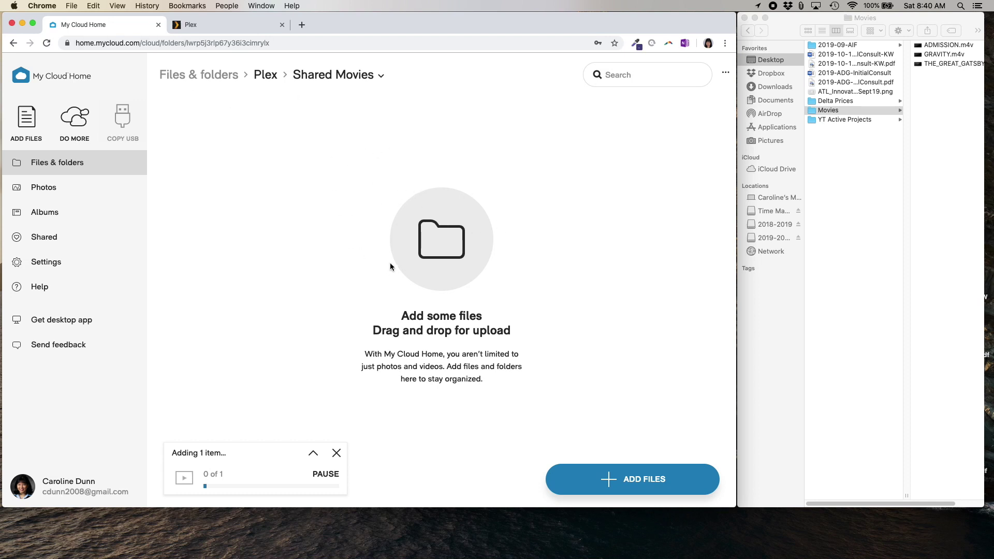
pyautogui.click(263, 76)
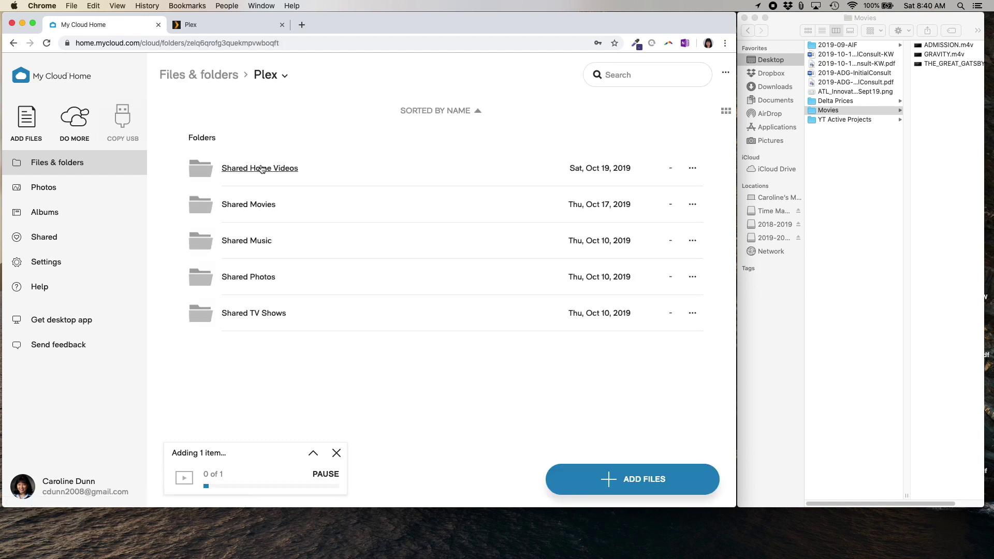
pyautogui.click(269, 169)
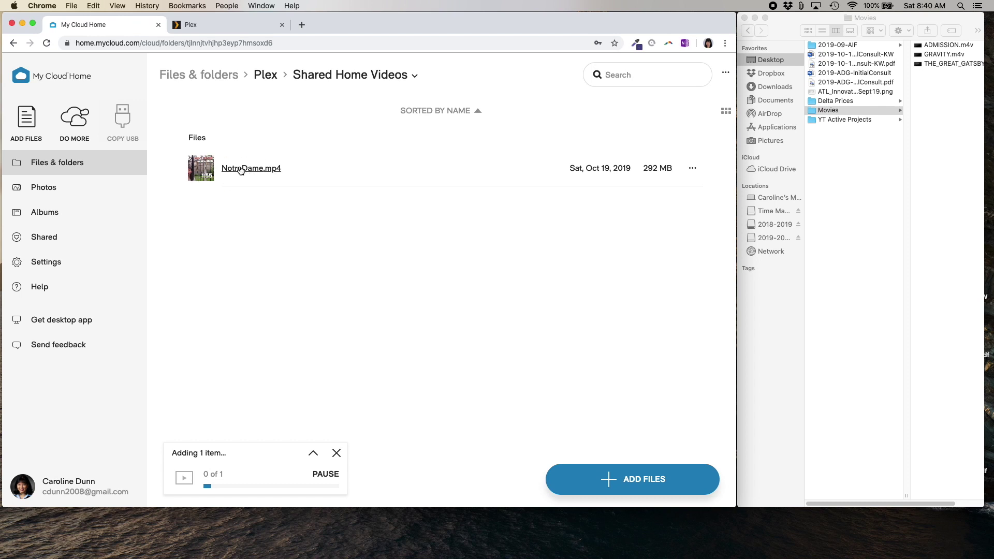
# Go back to Plex's Shared Movies folder and upload GRAVITY.m4v from the computer's Movies folder.
pyautogui.click(270, 75)
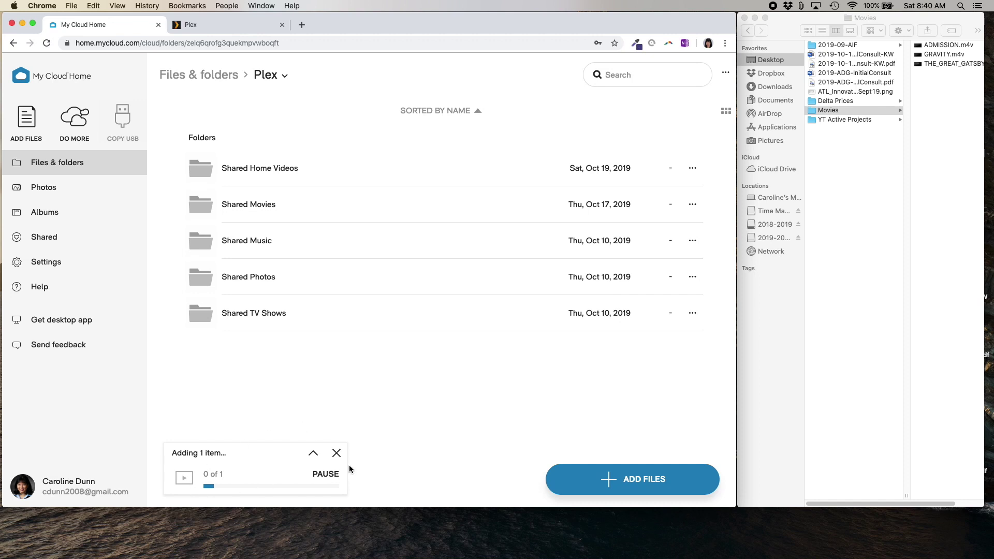
pyautogui.click(253, 206)
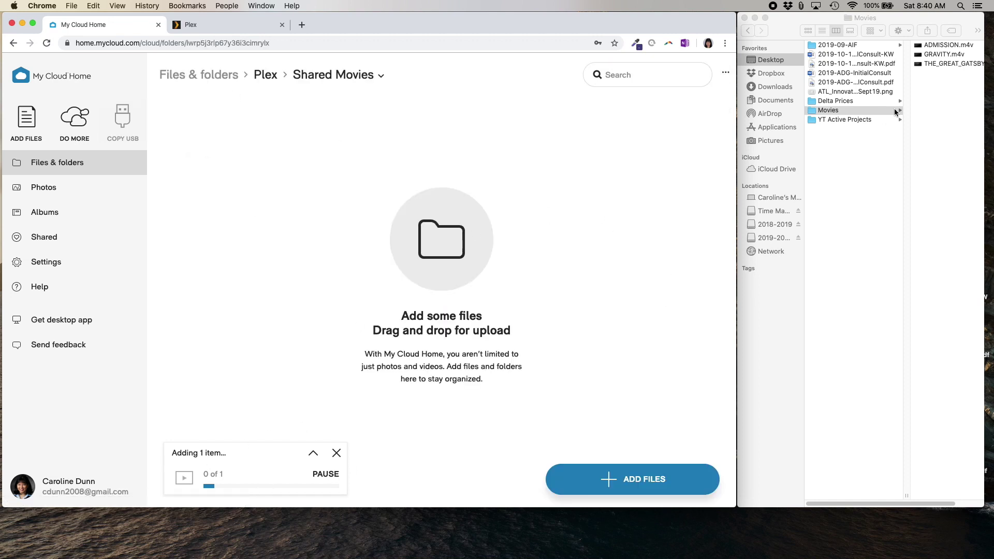
pyautogui.moveTo(938, 57); pyautogui.dragTo(518, 343)
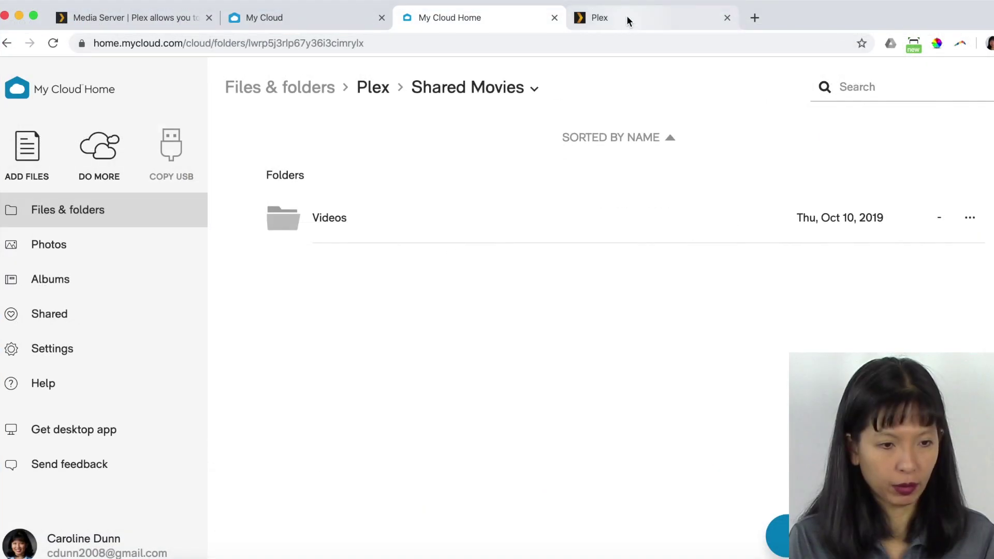
# Switch to Plex and scan the library files of the Music and Photos libraries.
pyautogui.click(626, 17)
pyautogui.click(153, 315)
pyautogui.click(195, 388)
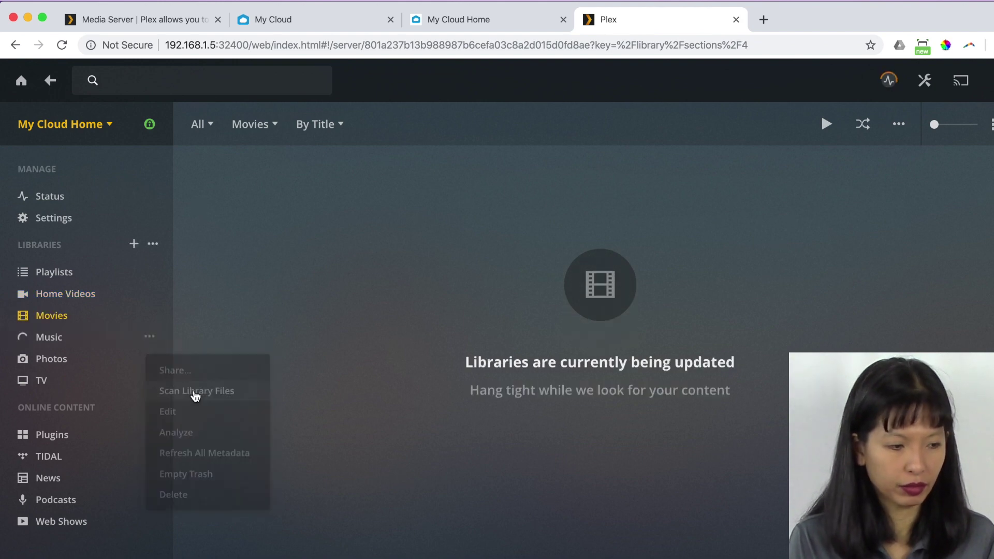
pyautogui.click(152, 359)
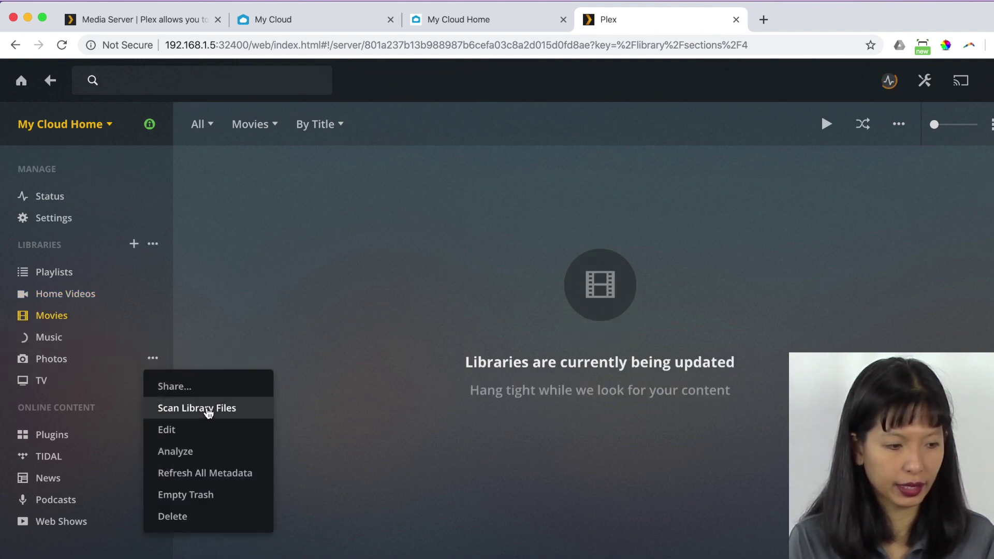
pyautogui.click(208, 409)
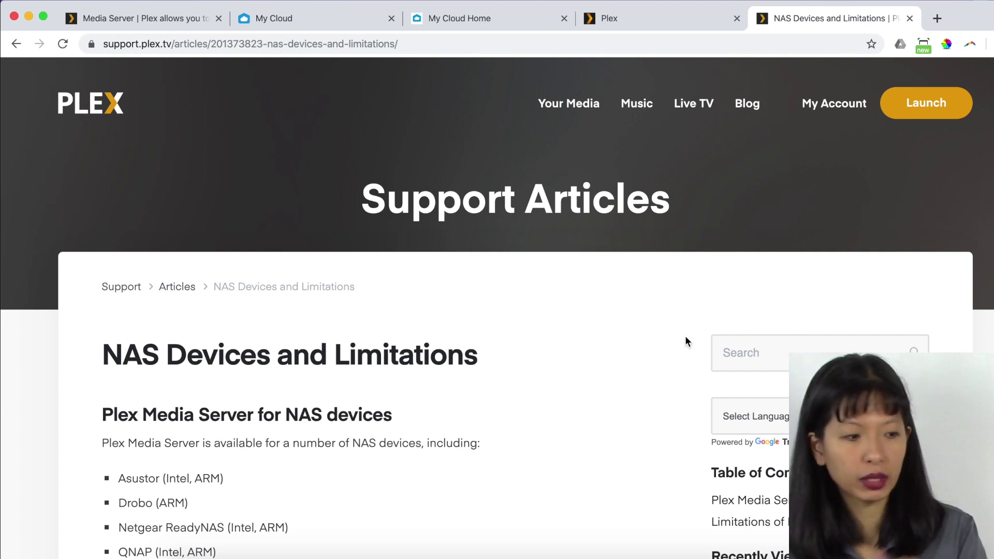
# Read Plex's NAS Devices and Limitations support article, covering the supported device makers, processor power and low-power NAS sections.
pyautogui.scroll(-1, 644, 356)
pyautogui.scroll(-5, 644, 356)
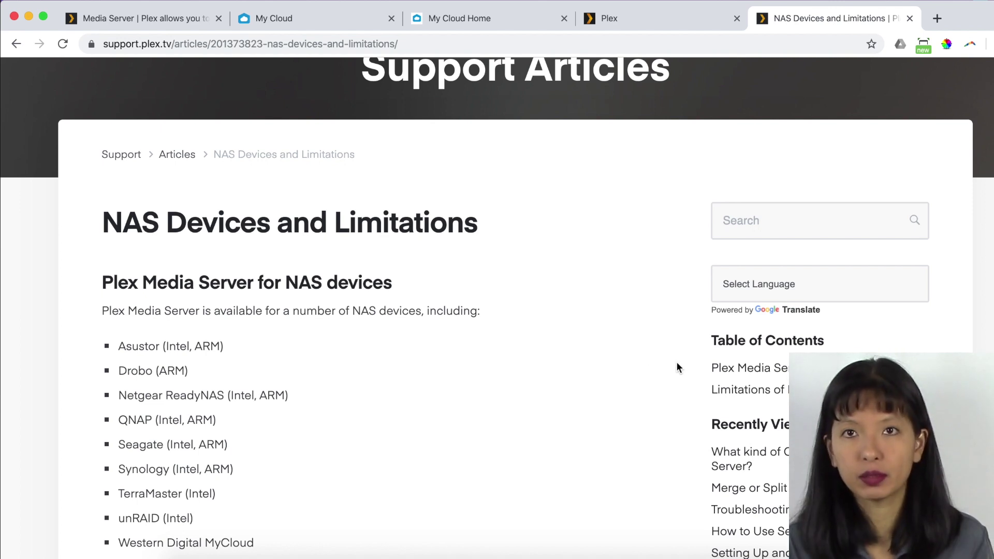
pyautogui.scroll(-1, 648, 394)
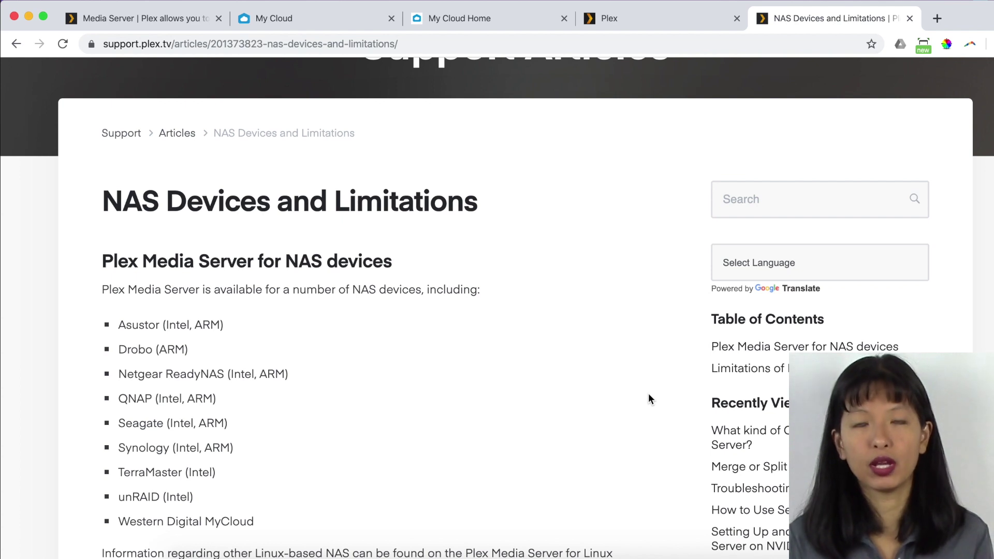
pyautogui.scroll(-5, 612, 403)
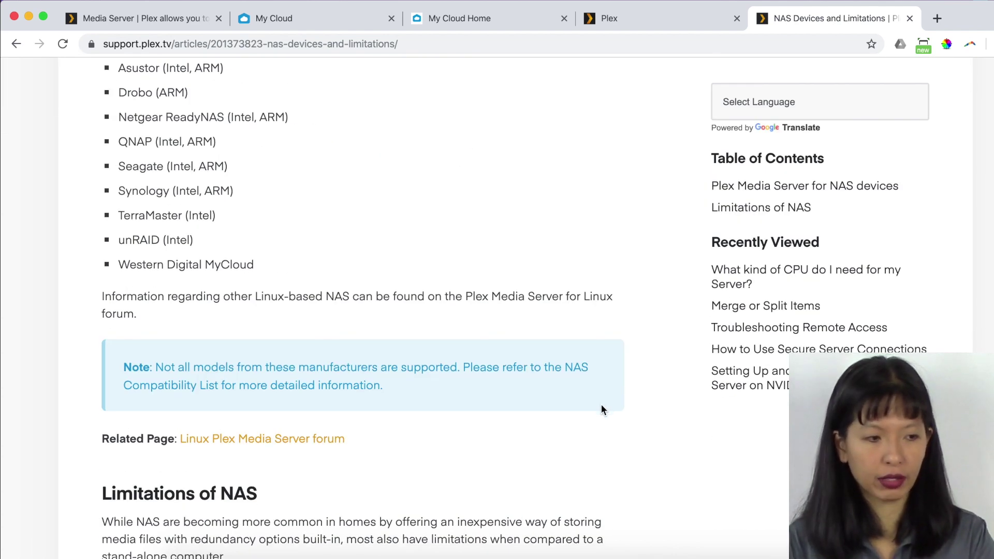
pyautogui.scroll(2, 601, 405)
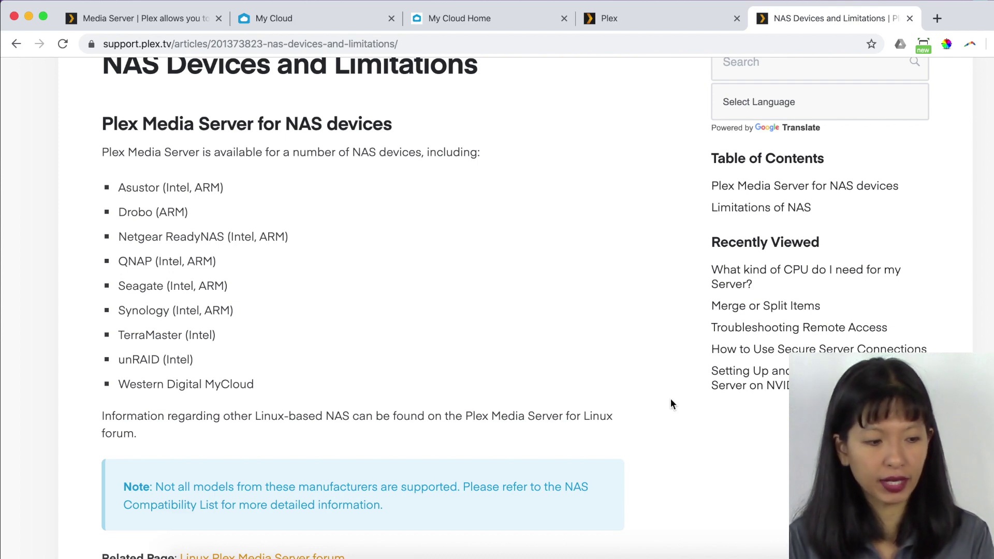
pyautogui.scroll(-10, 669, 402)
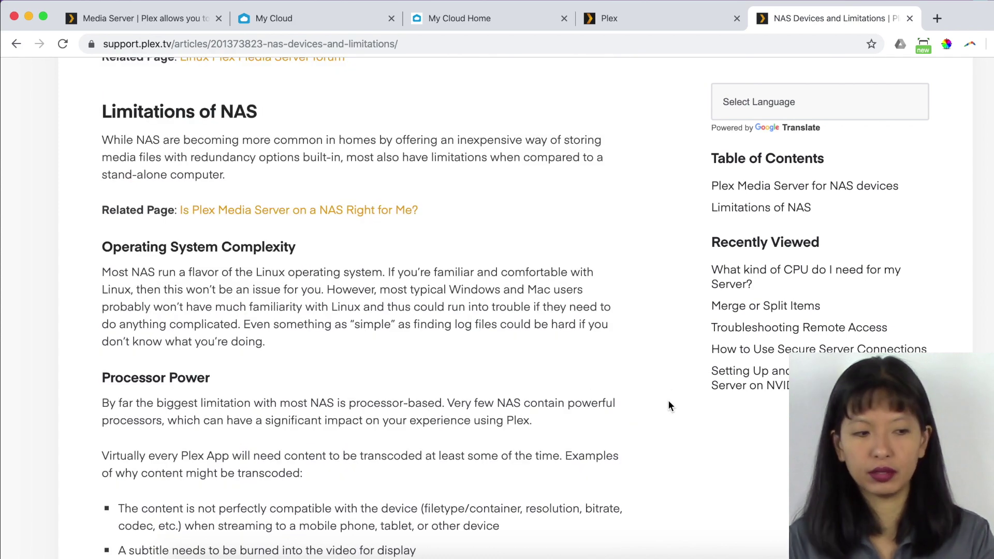
pyautogui.scroll(-2, 666, 406)
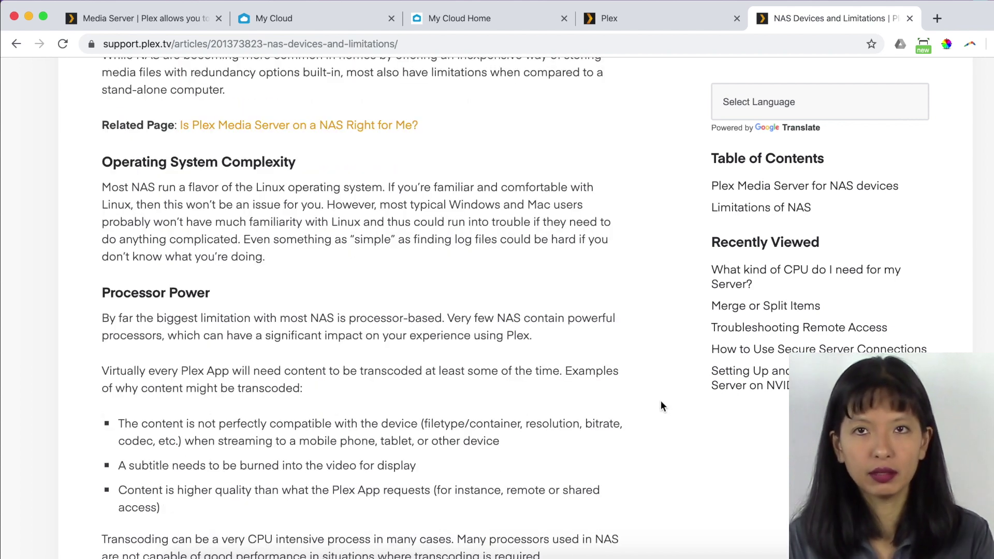
pyautogui.scroll(-9, 663, 405)
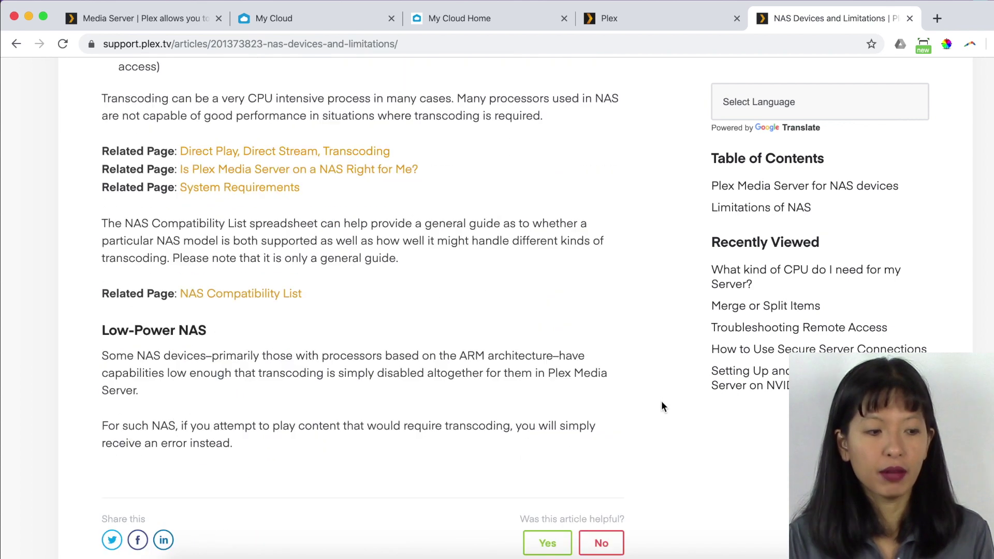
pyautogui.scroll(-1, 668, 401)
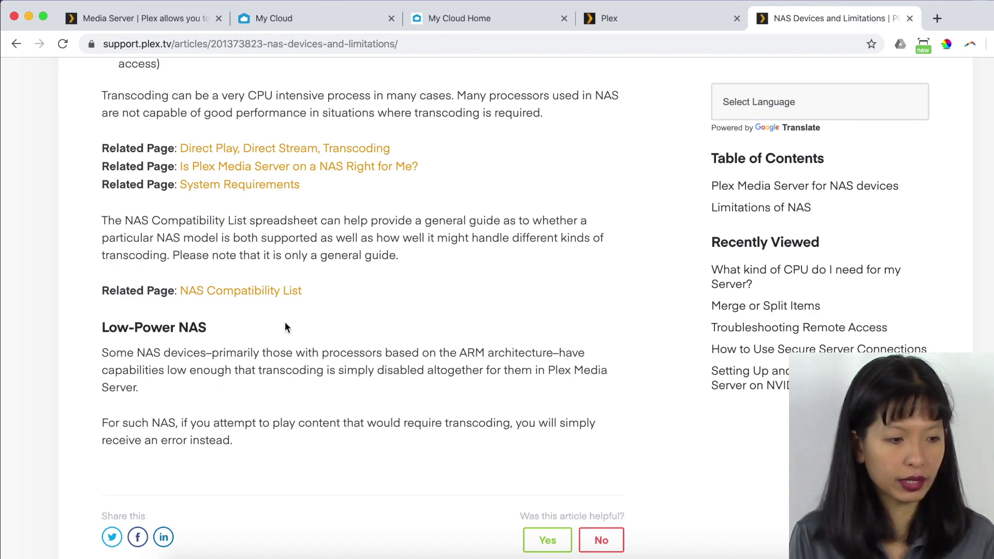
# Open the Plex NAS Compatibility spreadsheet through the NAS Compatibility List article and examine the transcoding support of the Western Digital models.
pyautogui.click(229, 295)
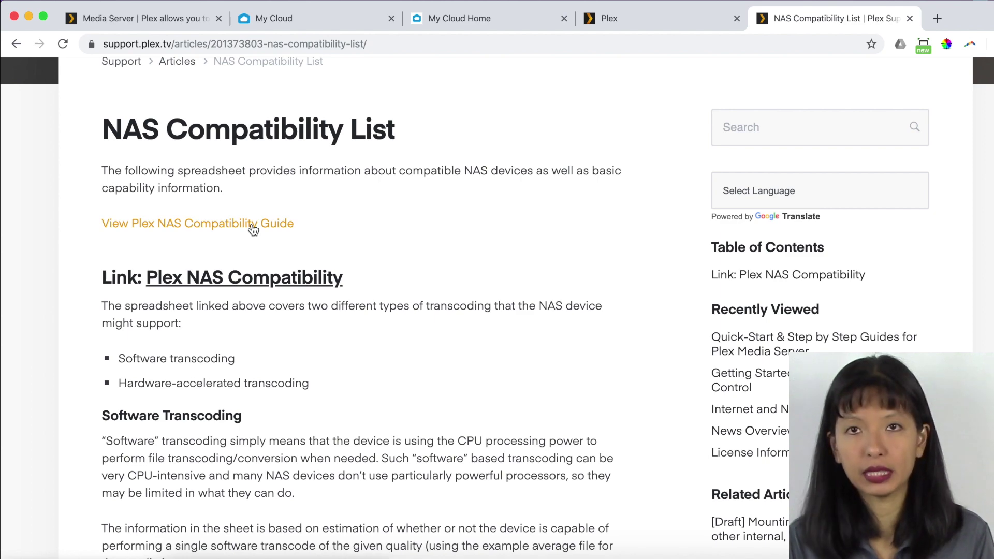
pyautogui.click(252, 225)
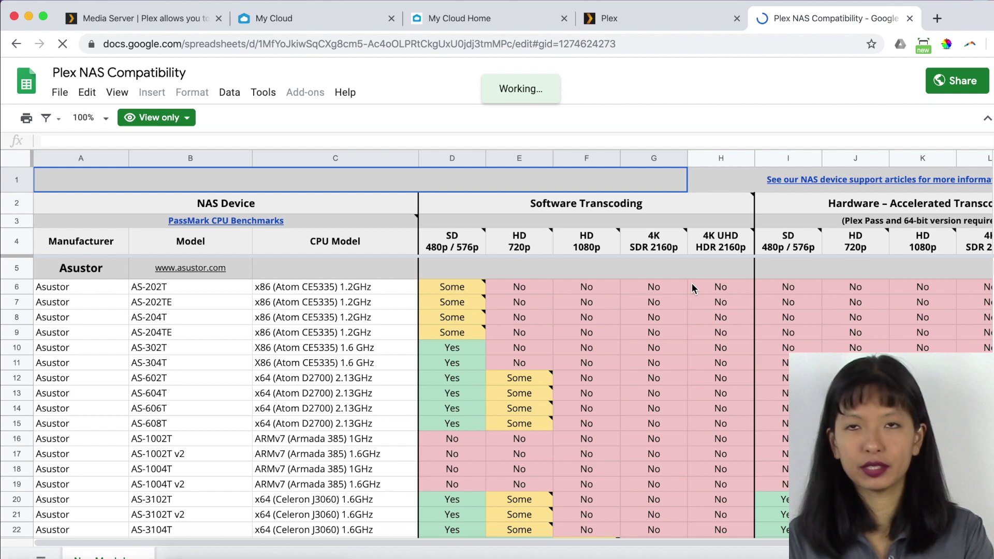
pyautogui.scroll(-10, 760, 300)
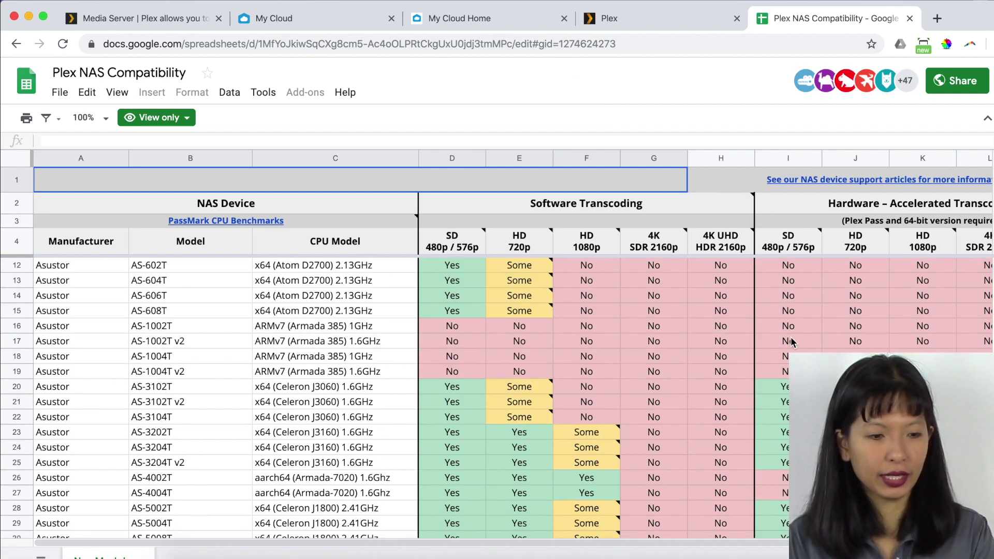
pyautogui.scroll(-1, 791, 342)
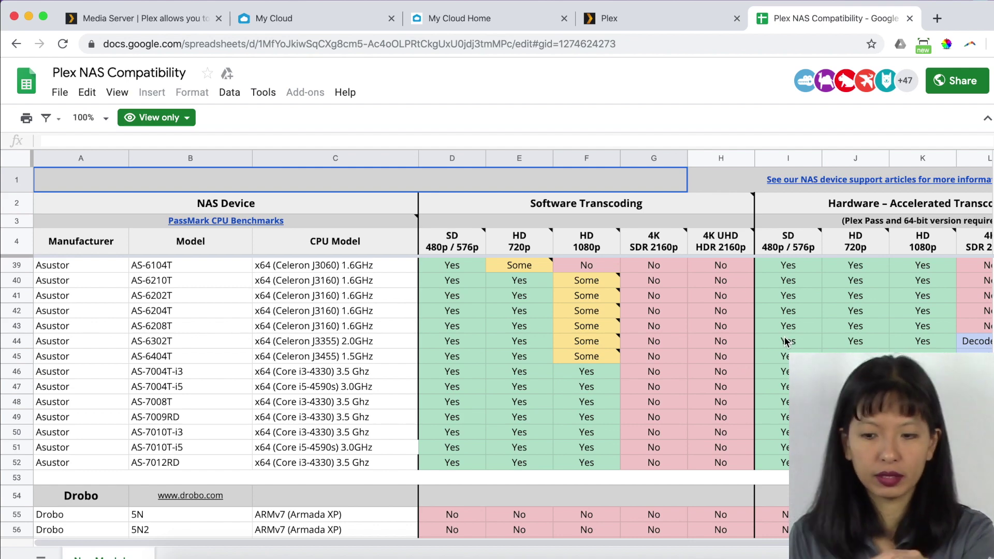
pyautogui.scroll(-20, 791, 339)
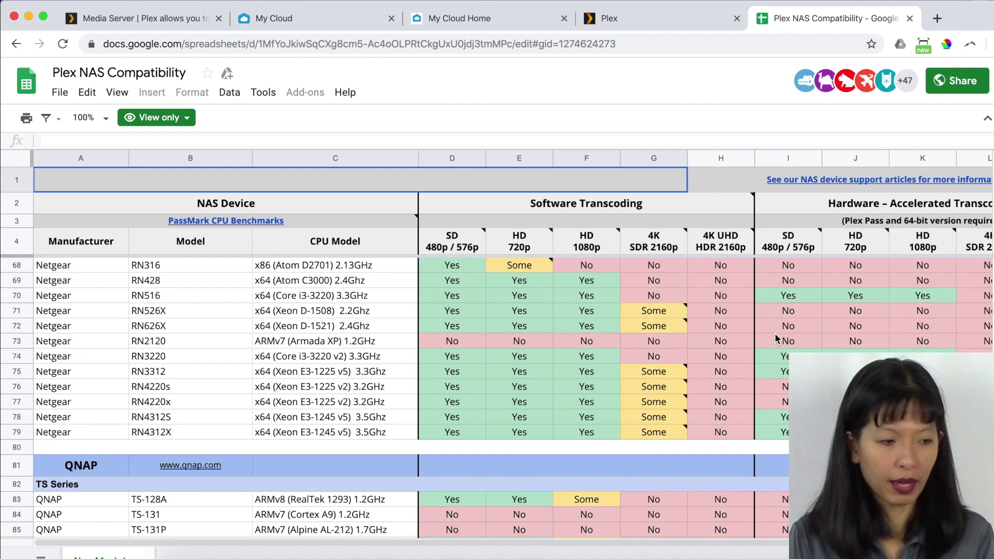
pyautogui.scroll(-15, 778, 334)
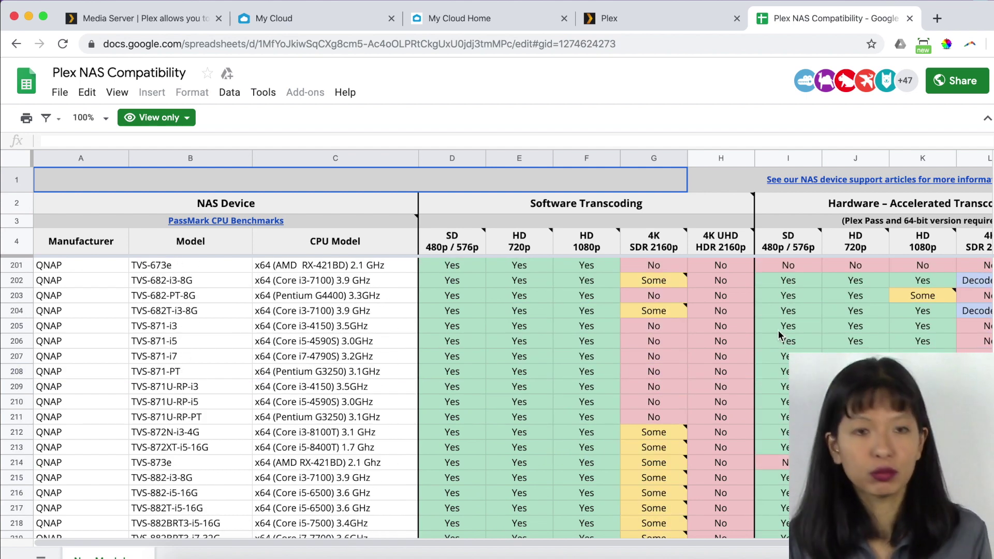
pyautogui.scroll(-20, 778, 331)
pyautogui.scroll(3, 778, 330)
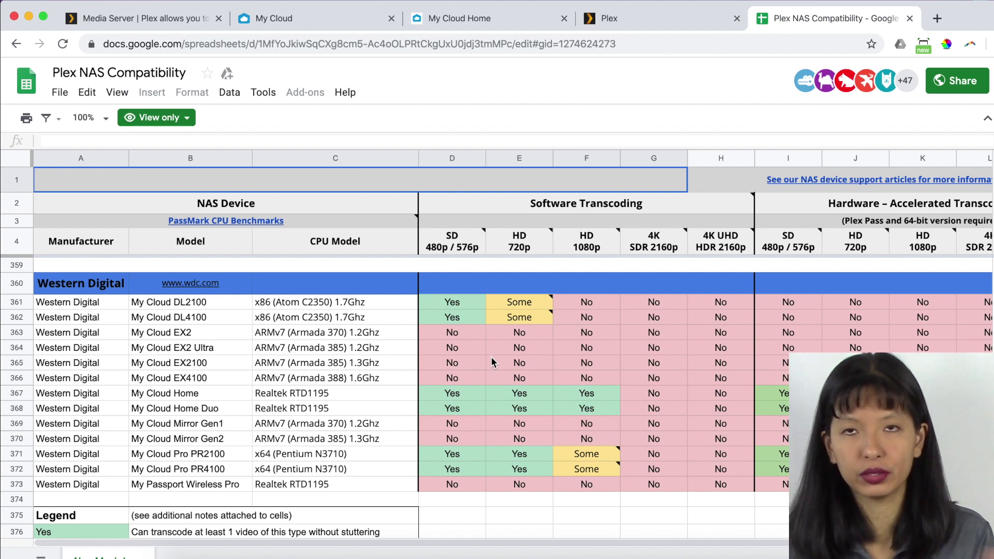
pyautogui.moveTo(509, 314)
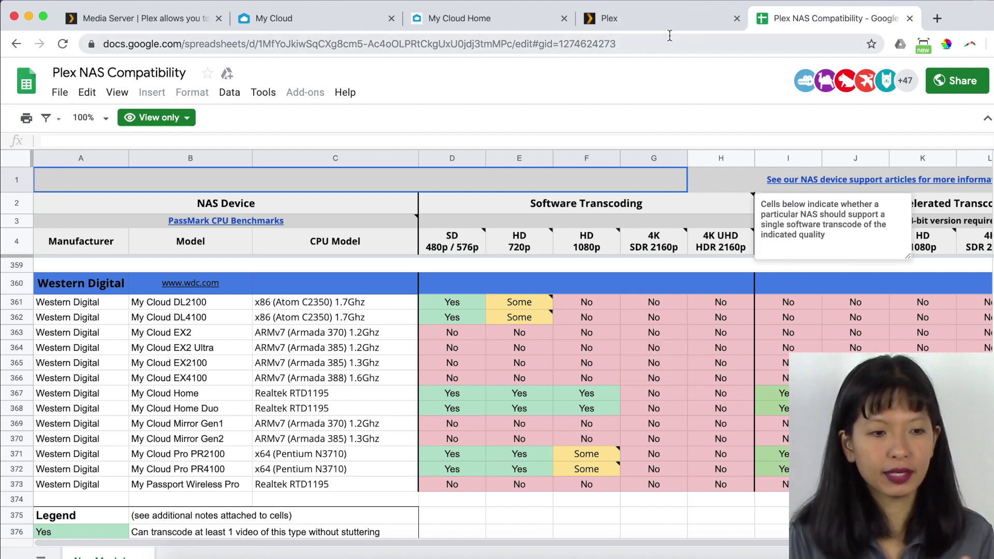
# Switch back to Plex and check which content has been added to the Music, Photos and Movies libraries.
pyautogui.click(637, 22)
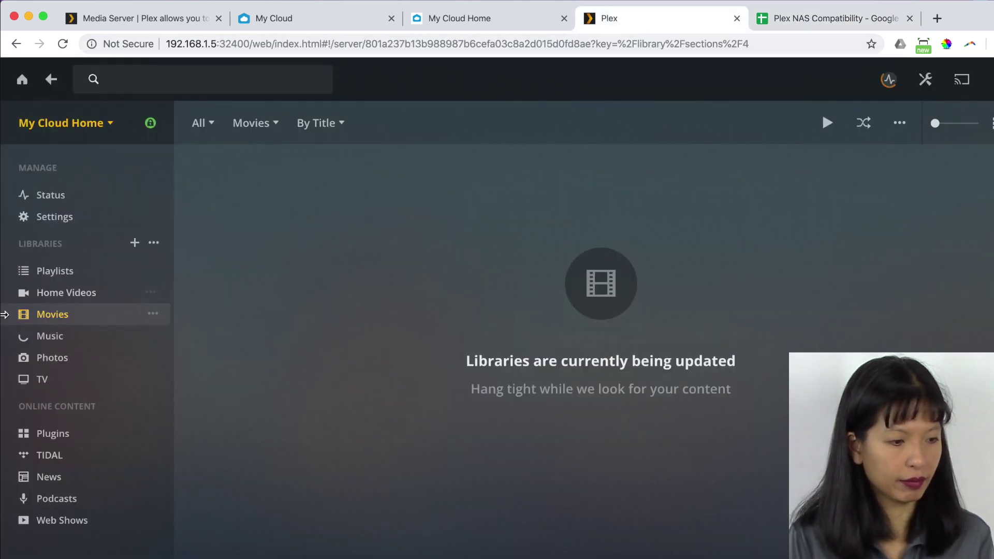
pyautogui.click(65, 336)
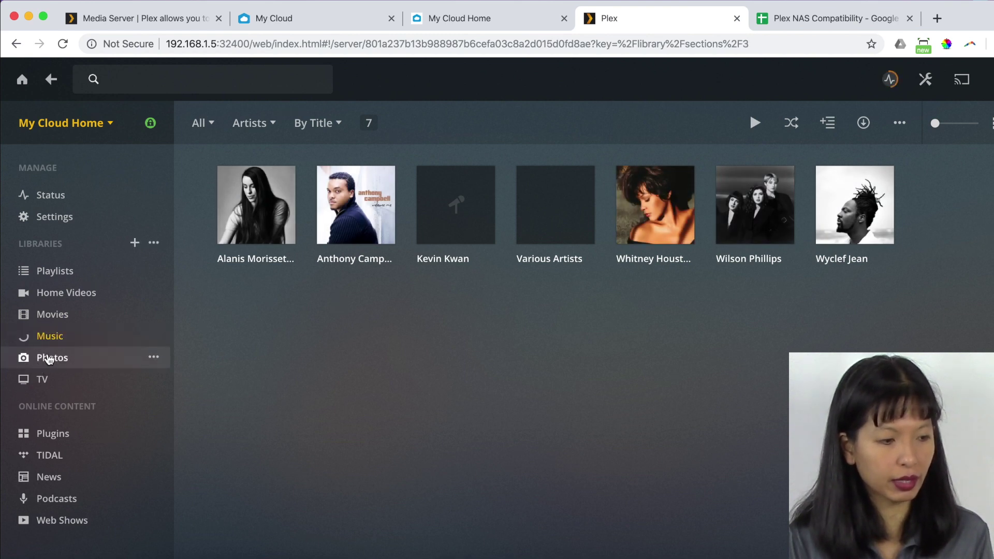
pyautogui.click(60, 315)
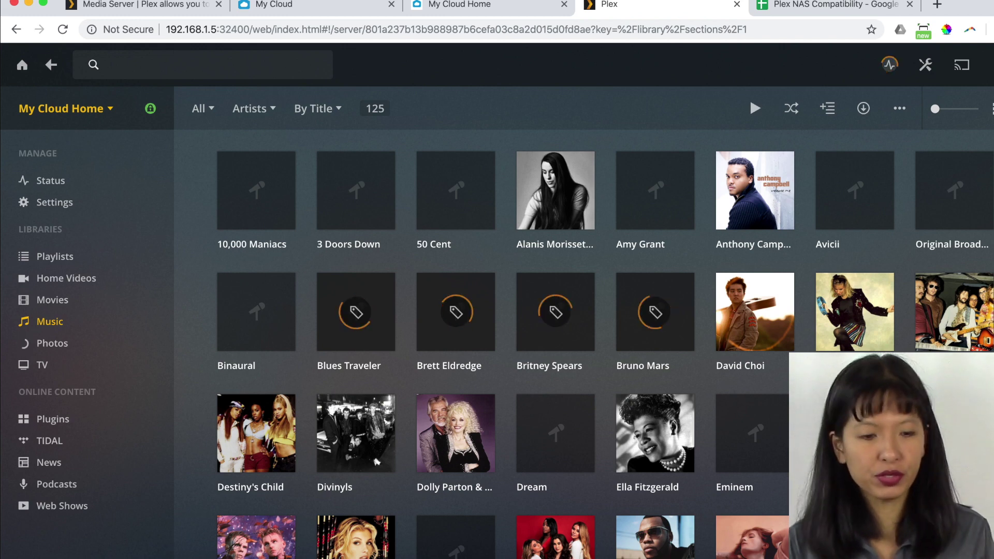
pyautogui.scroll(-15, 377, 462)
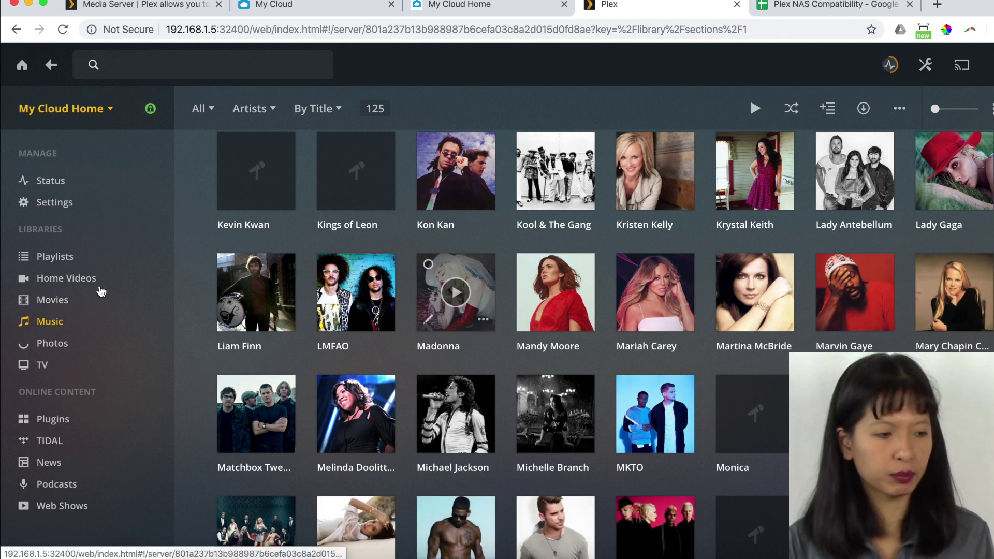
pyautogui.click(61, 344)
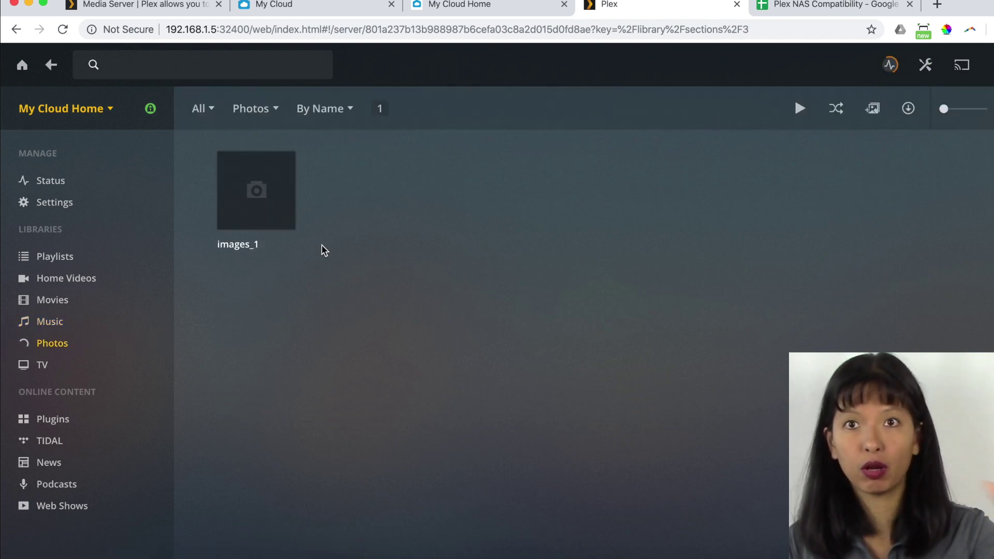
pyautogui.click(50, 302)
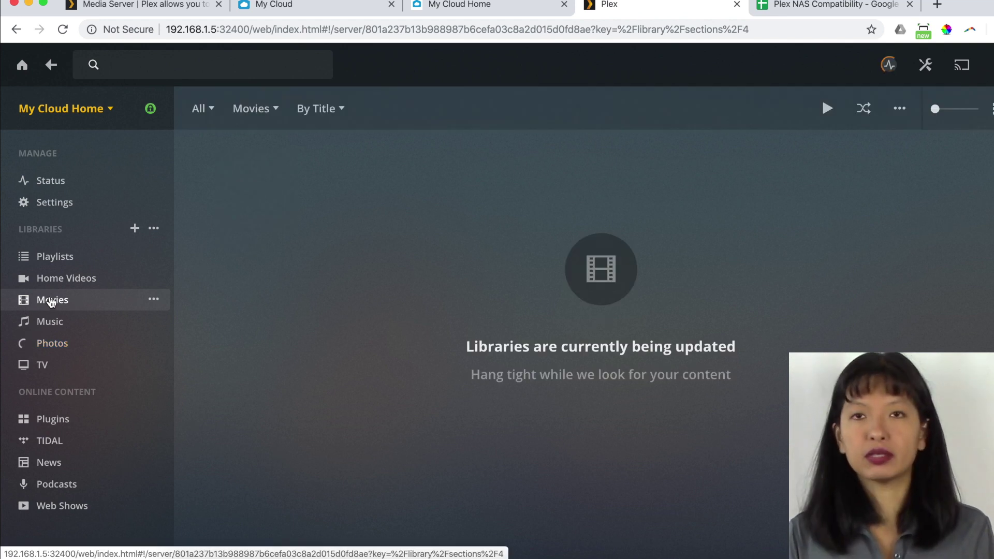